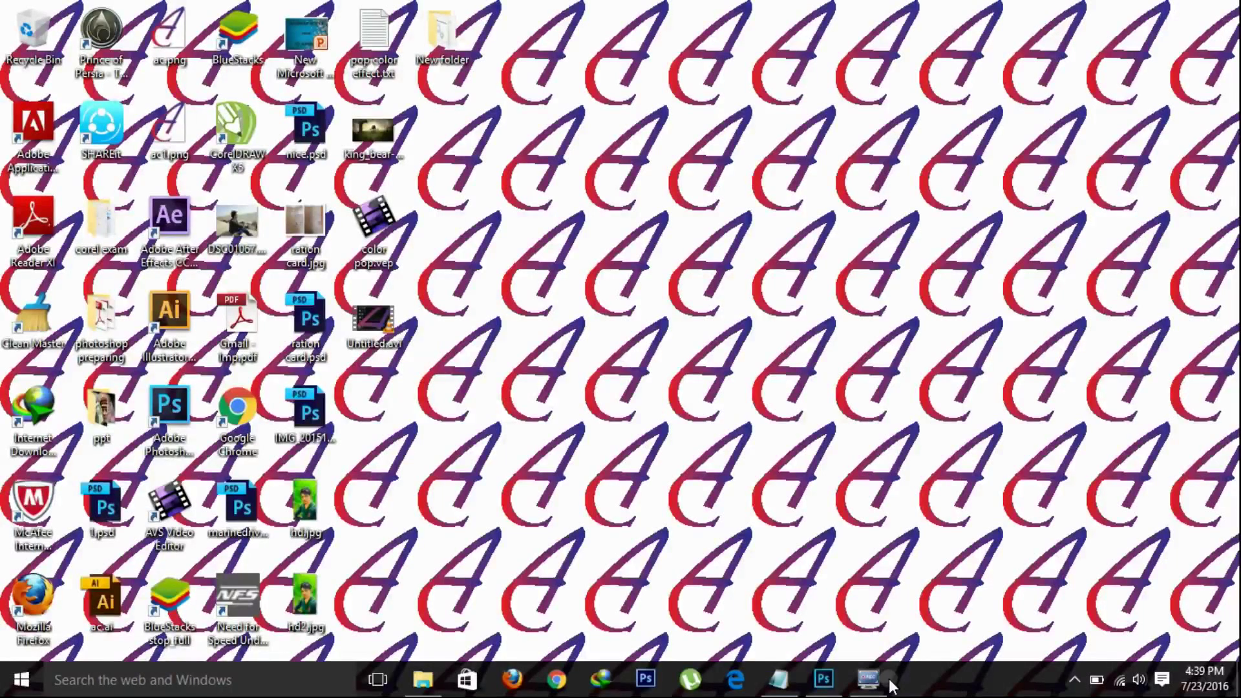
Read the greeting, introduction and open-image lines of the pop color effect notes, then hide Notepad.
click(825, 680)
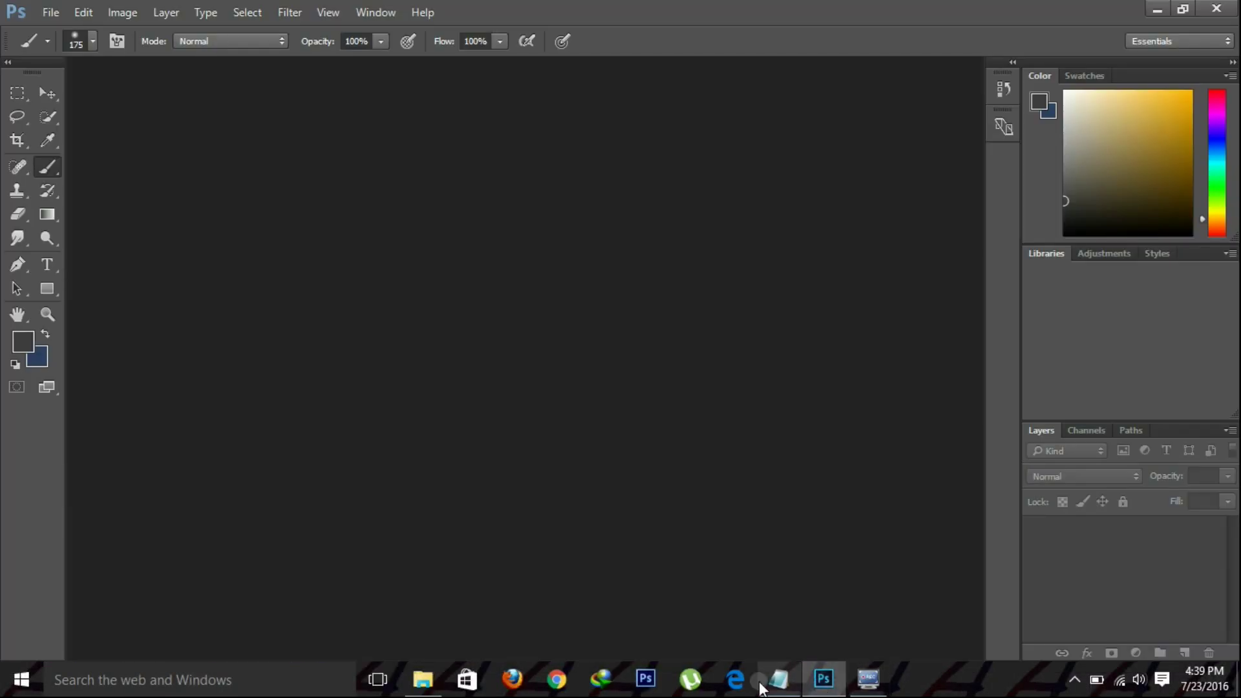
click(778, 678)
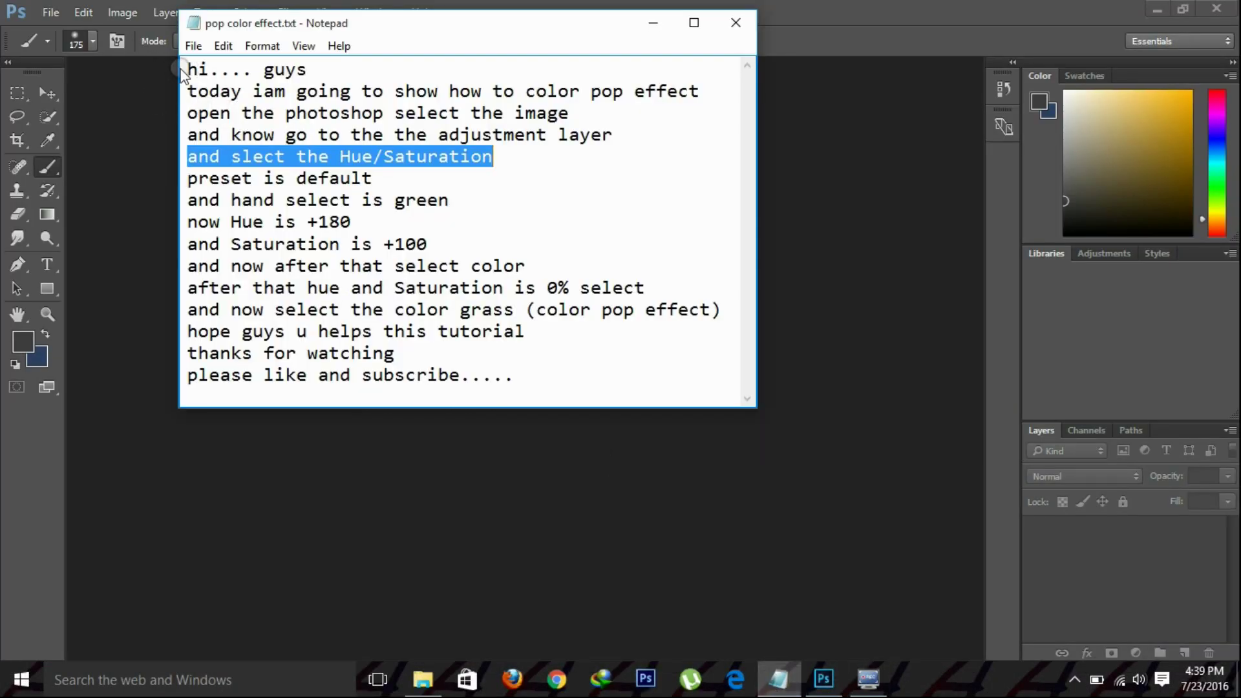
drag(188, 69, 314, 69)
drag(188, 91, 706, 89)
drag(188, 114, 569, 114)
click(653, 22)
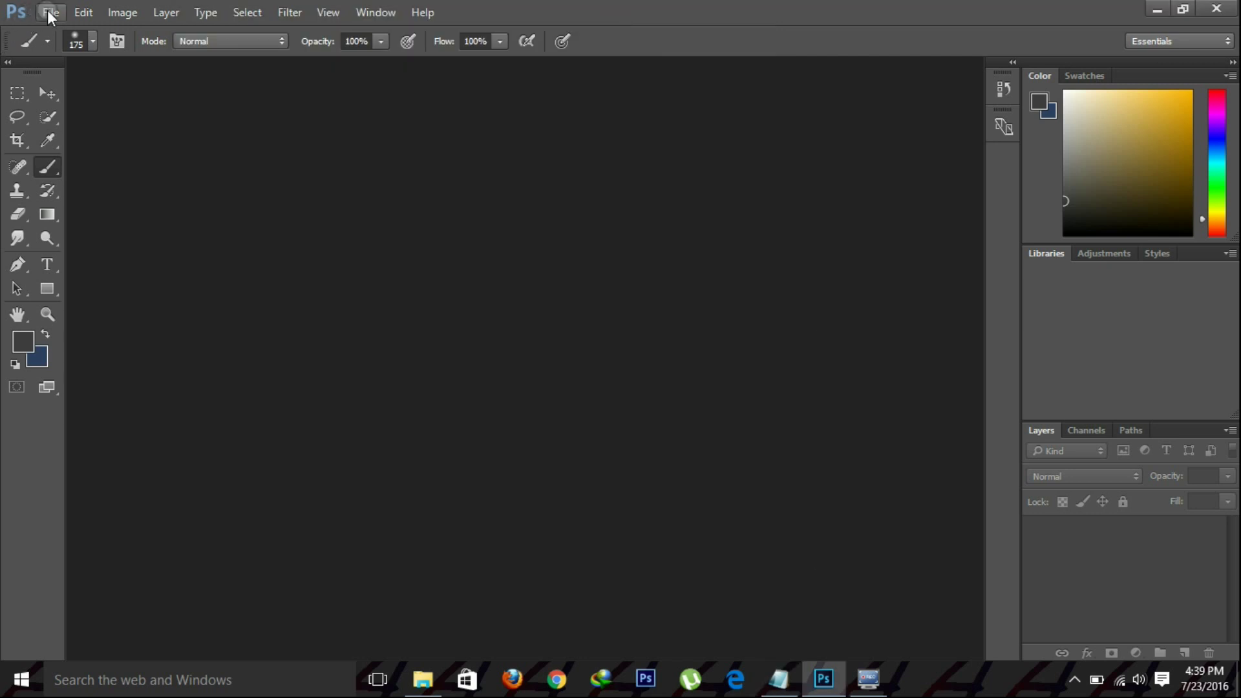
Open king_bear-2560x1440.jpg in Photoshop.
click(51, 13)
click(70, 50)
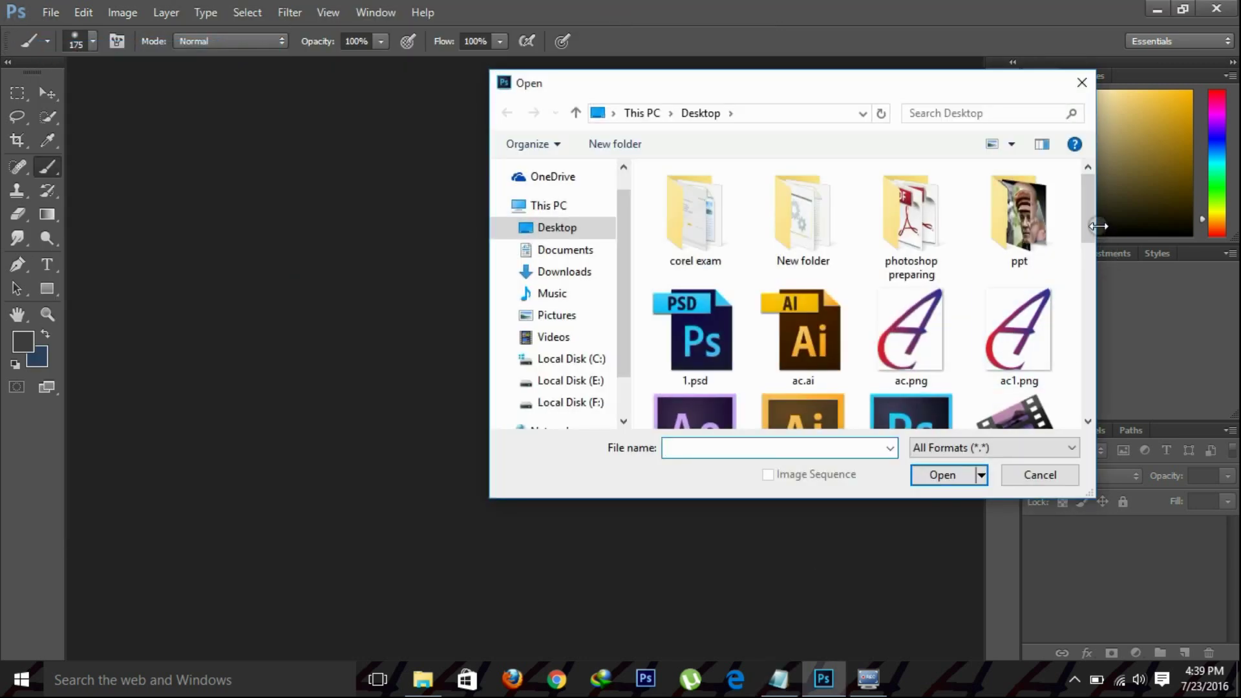
drag(1087, 228, 1086, 330)
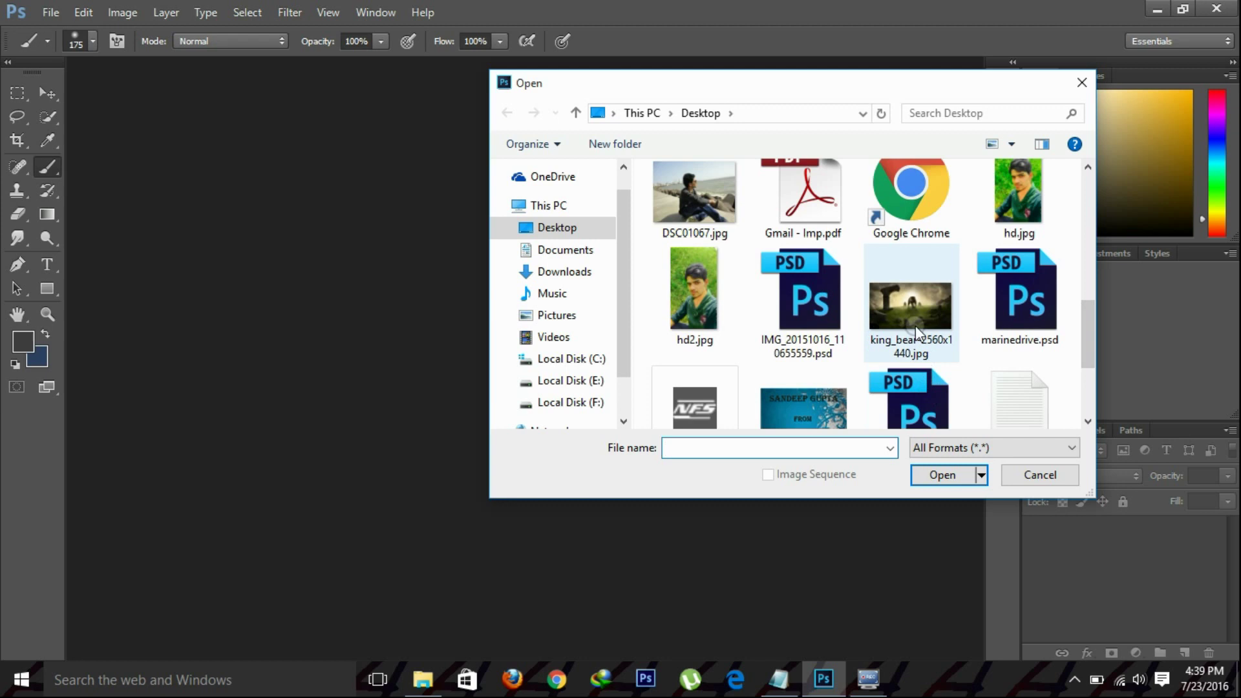
click(915, 326)
click(942, 474)
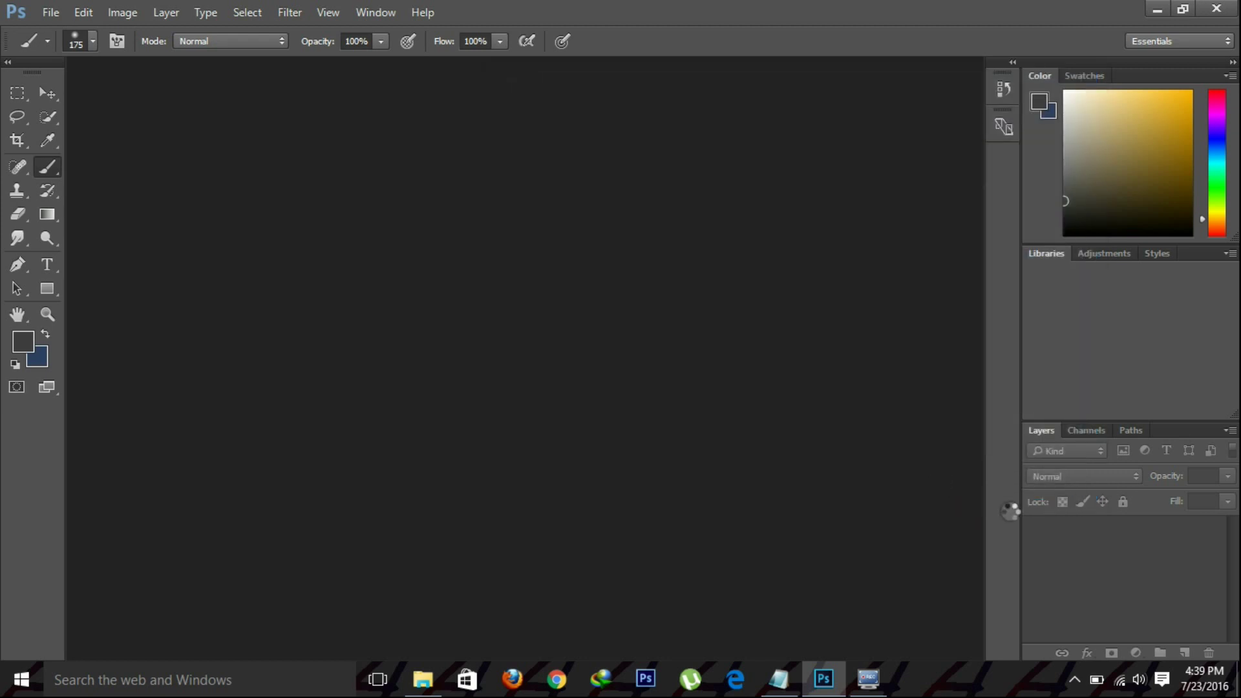
Unlock the Background into an editable Layer 0, leaving layer styles unchanged.
click(1208, 528)
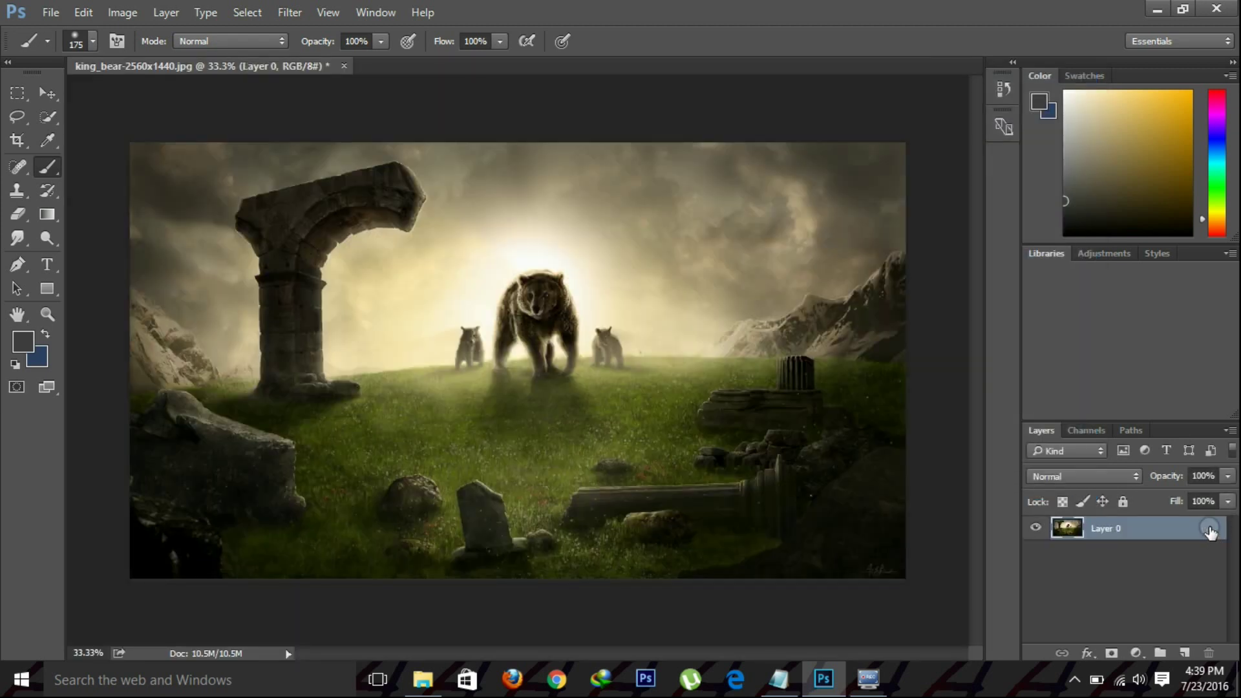
double_click(1210, 530)
click(988, 78)
Review the adjustment layer and Hue/Saturation steps in the notes, then hide Notepad.
click(779, 679)
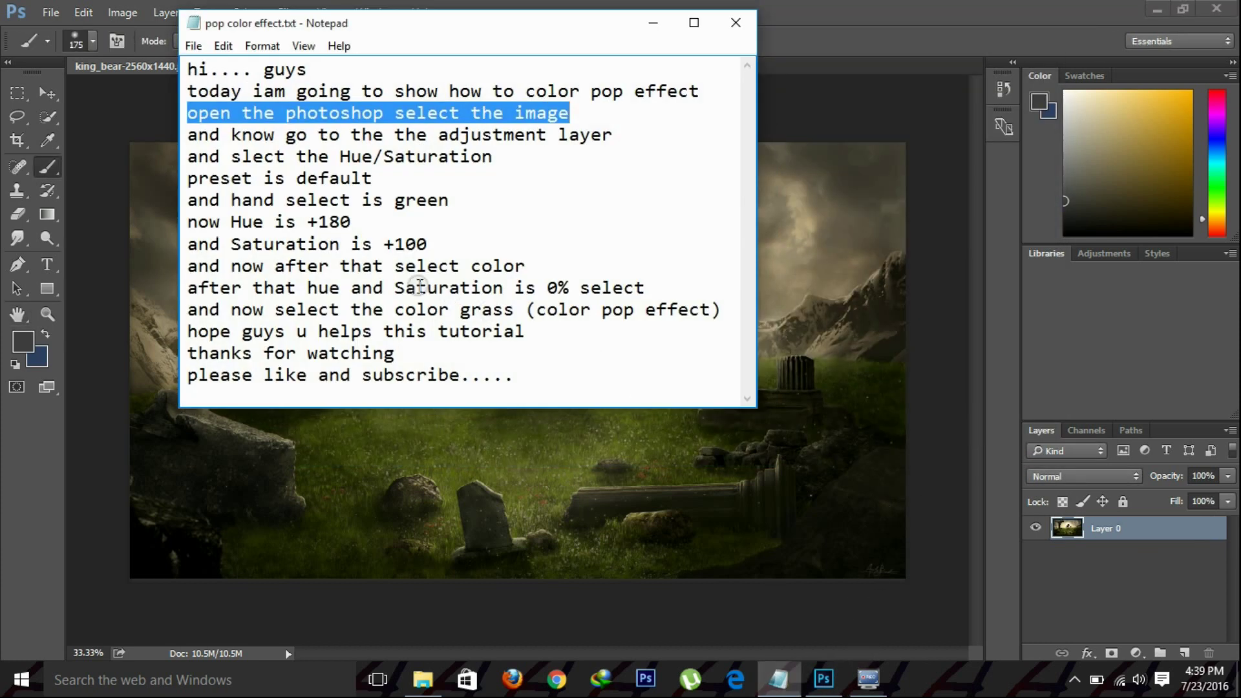
drag(189, 136, 613, 136)
drag(189, 159, 493, 158)
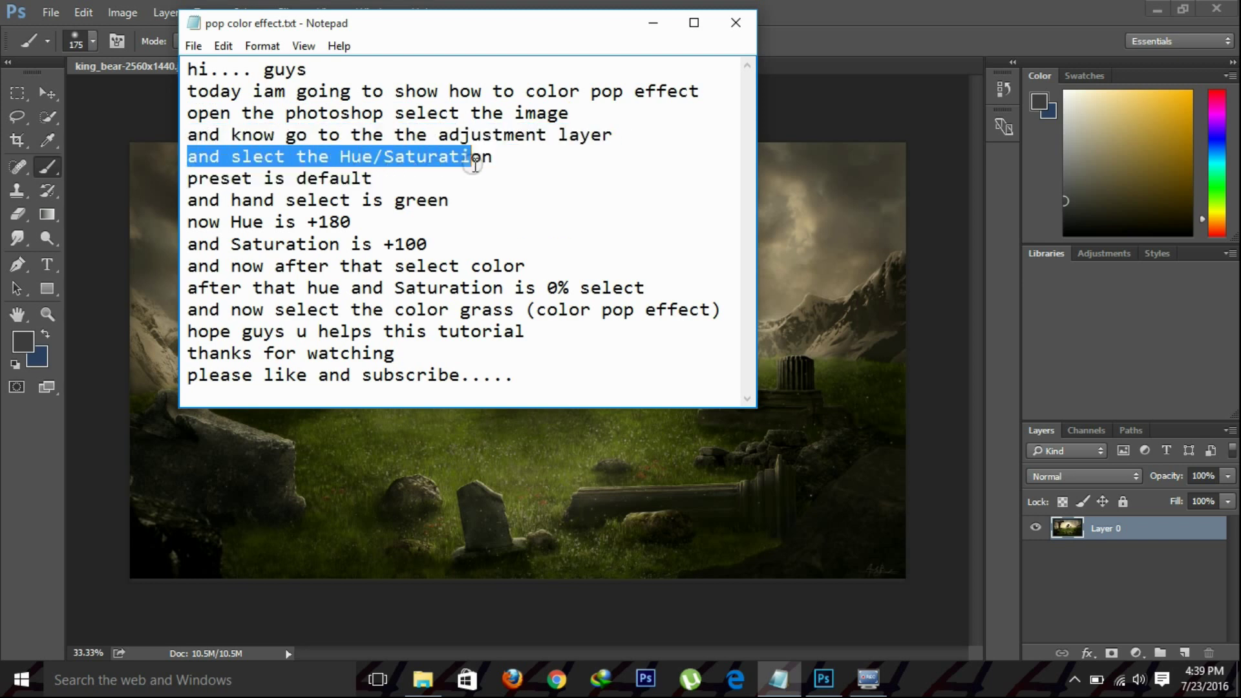
click(654, 24)
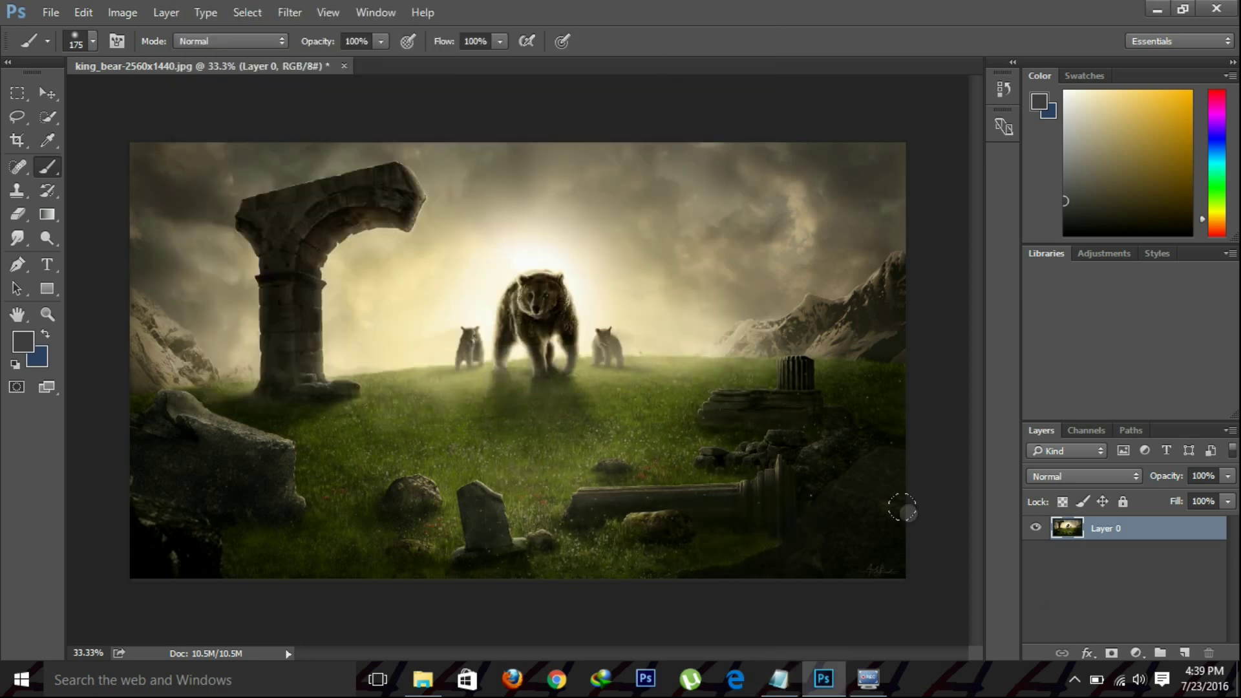
Add a Hue/Saturation adjustment layer from the Layers panel's adjustment button.
click(176, 10)
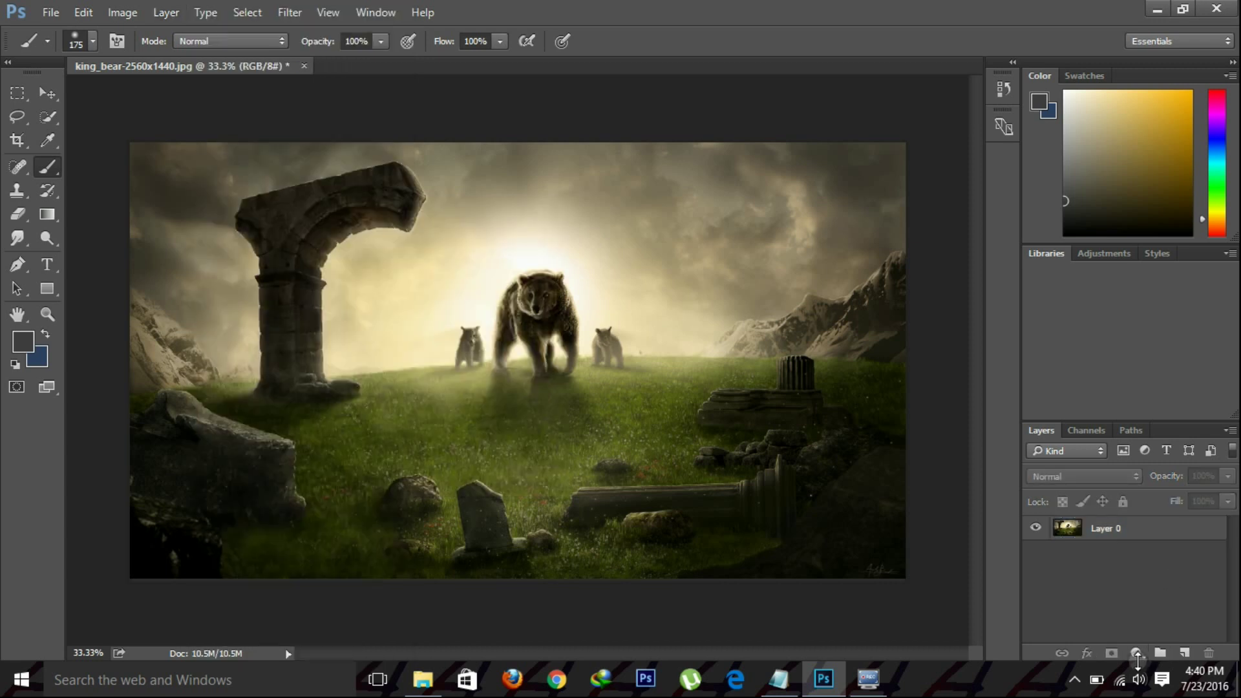
click(1136, 652)
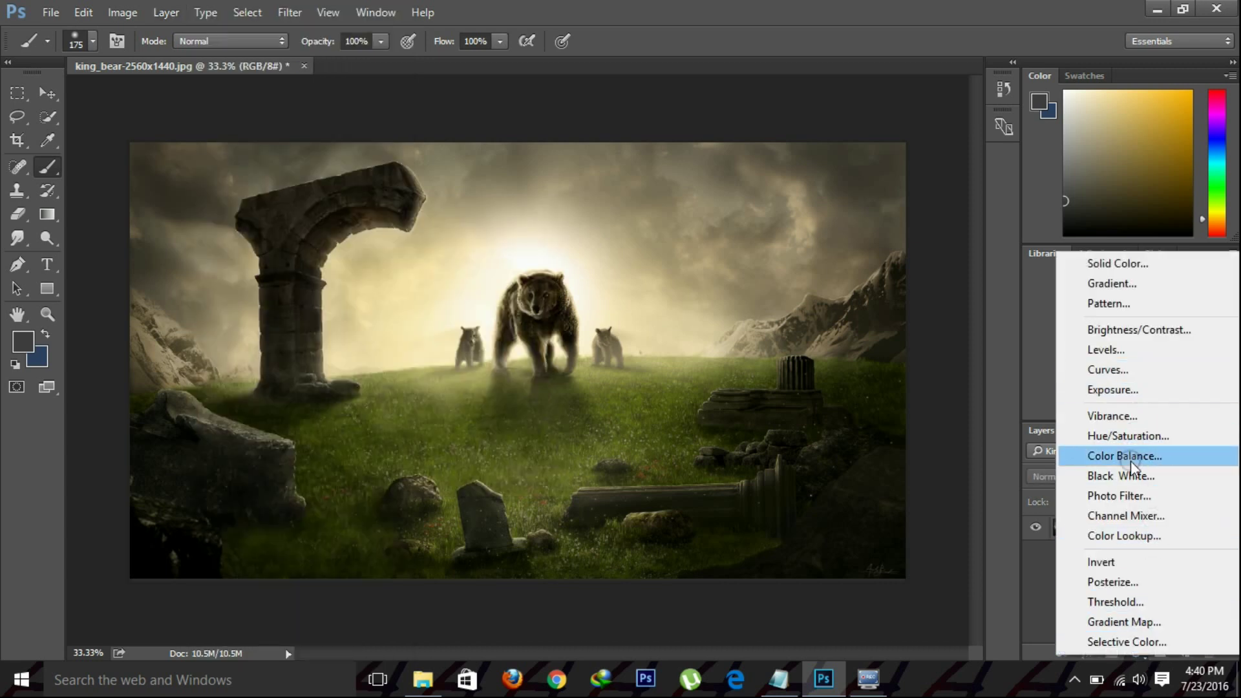
click(1101, 438)
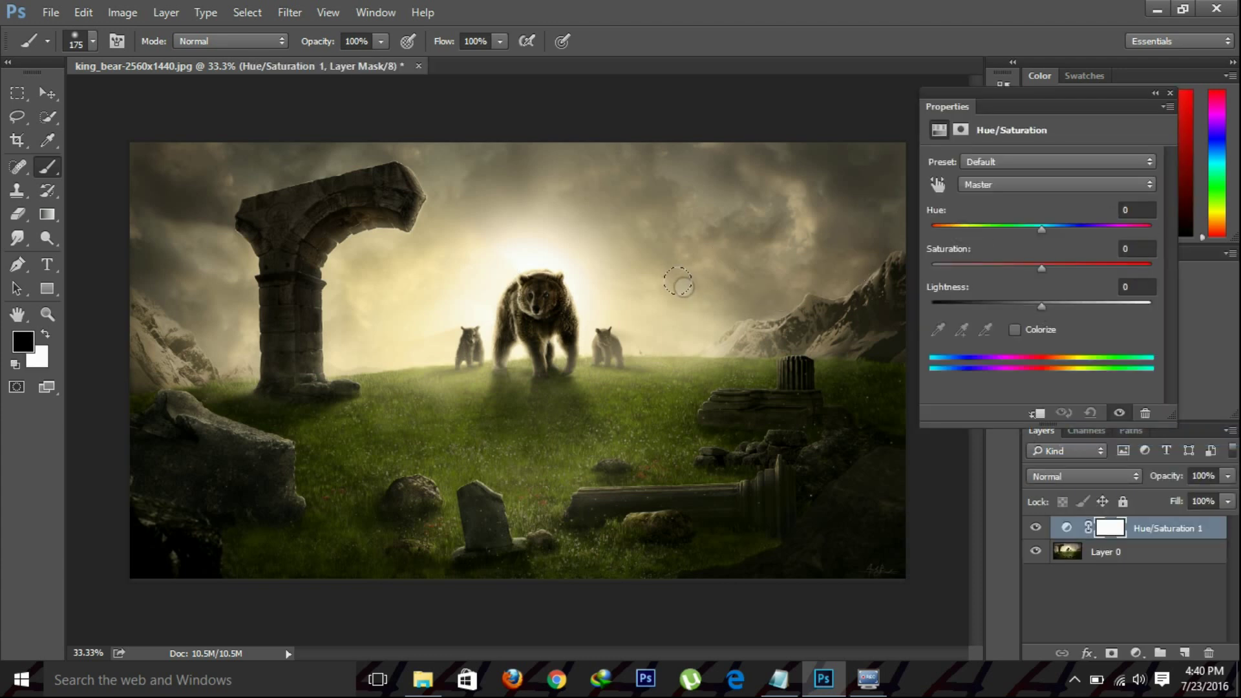
Review the default-preset and choose-green steps in the notes, then hide Notepad.
click(779, 679)
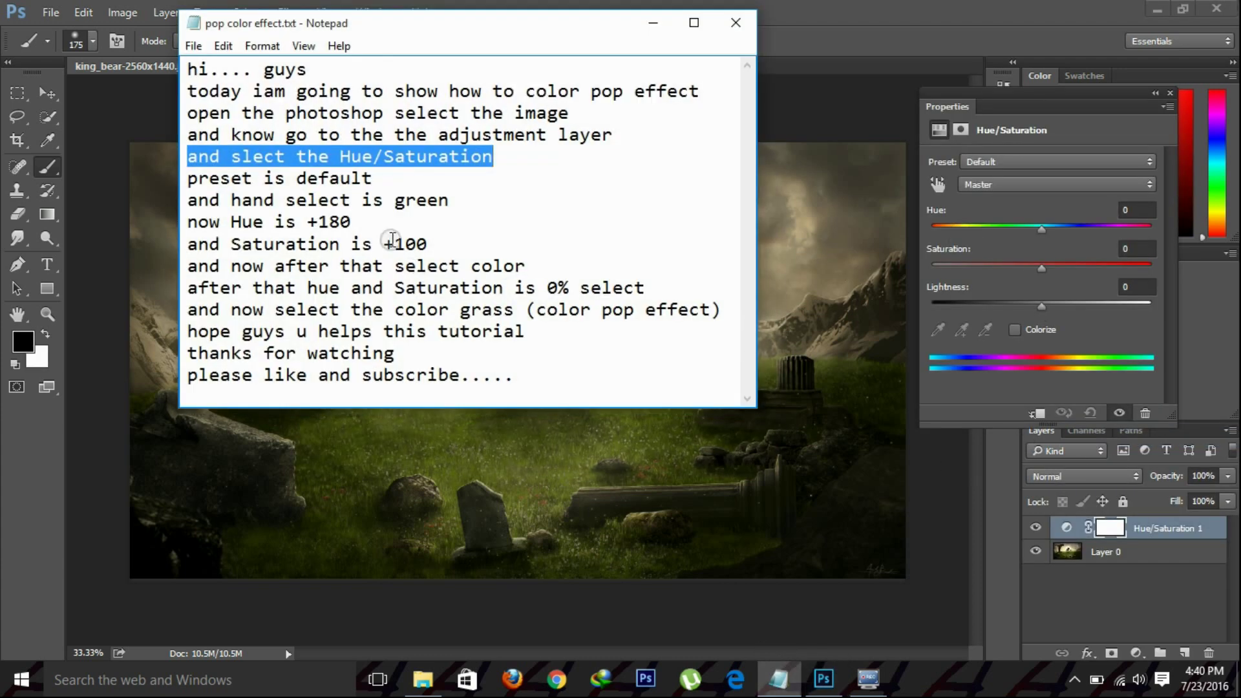
click(449, 197)
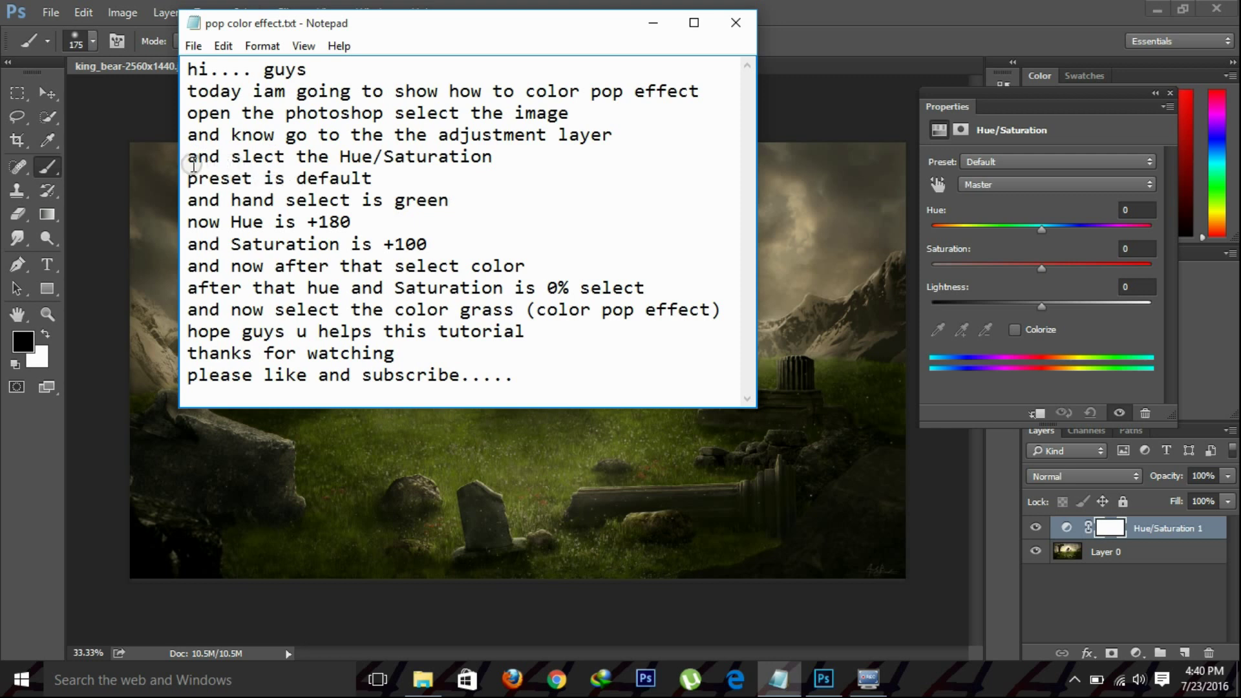
drag(188, 155, 369, 171)
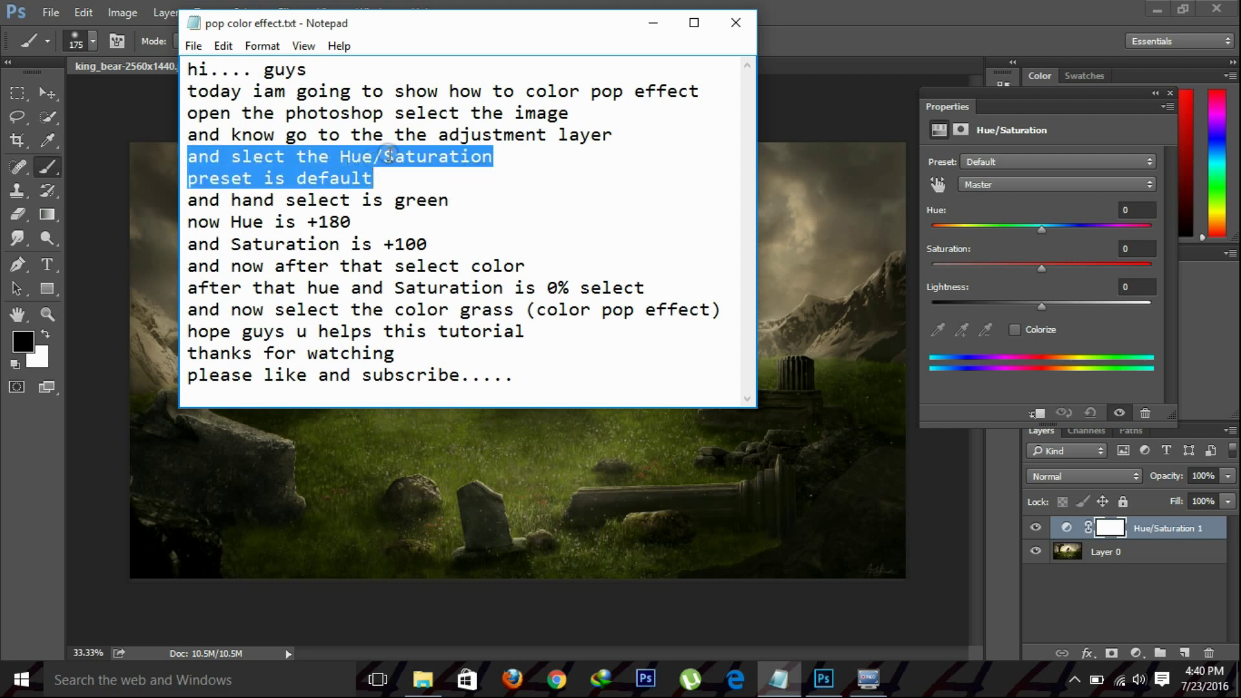
click(452, 155)
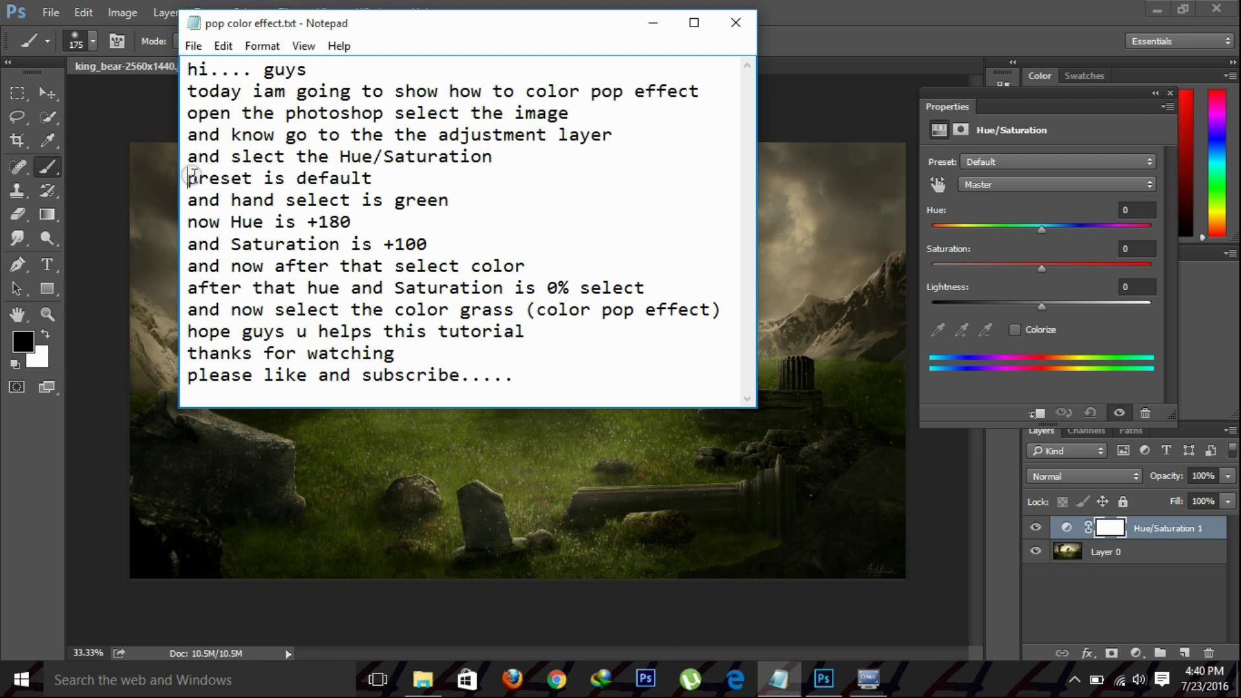
drag(189, 178, 382, 179)
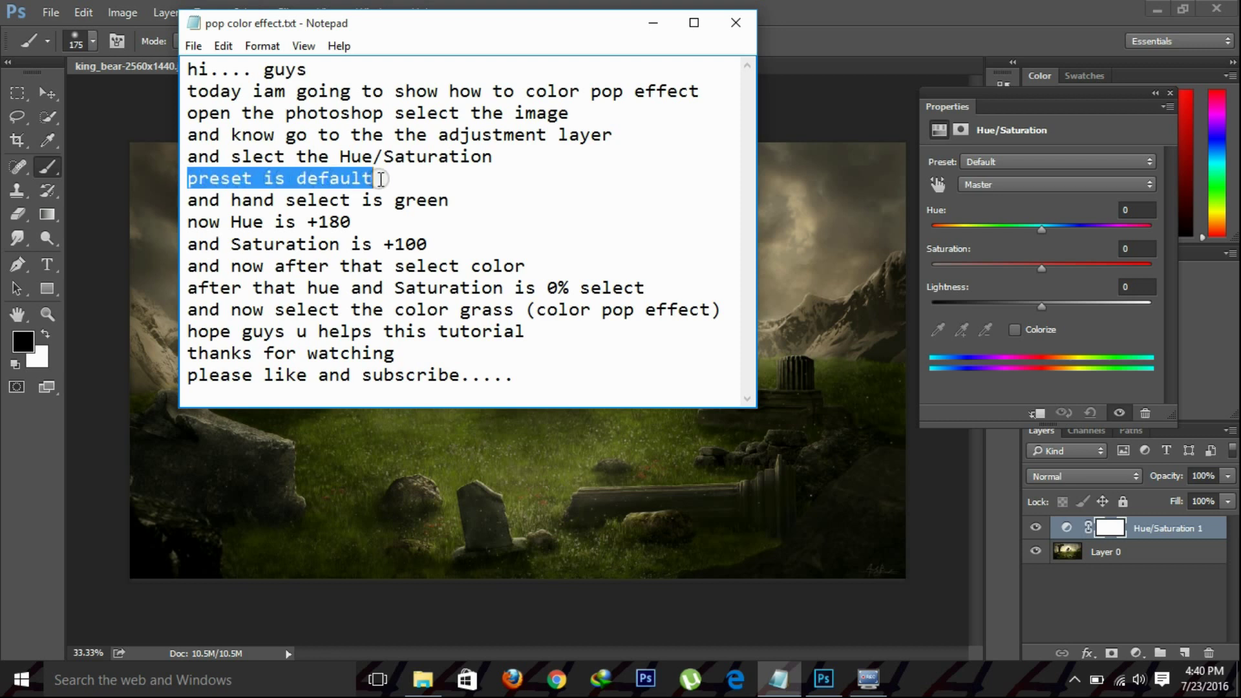
drag(187, 200, 449, 199)
click(450, 201)
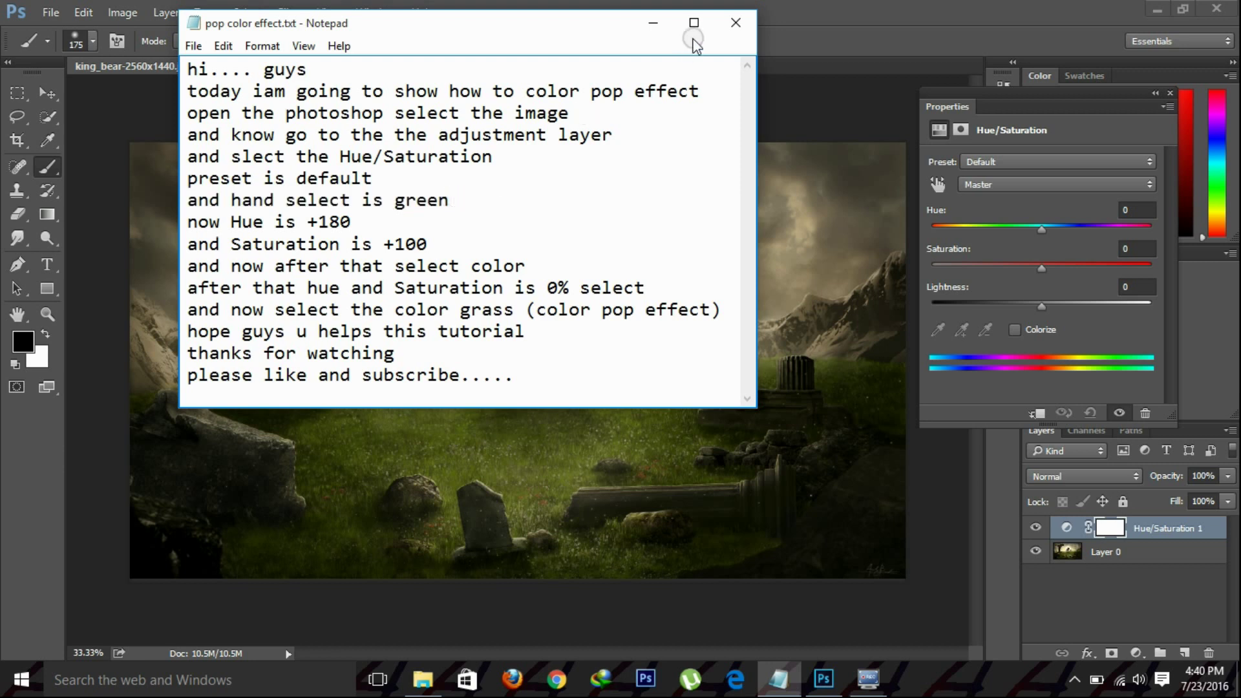
click(651, 28)
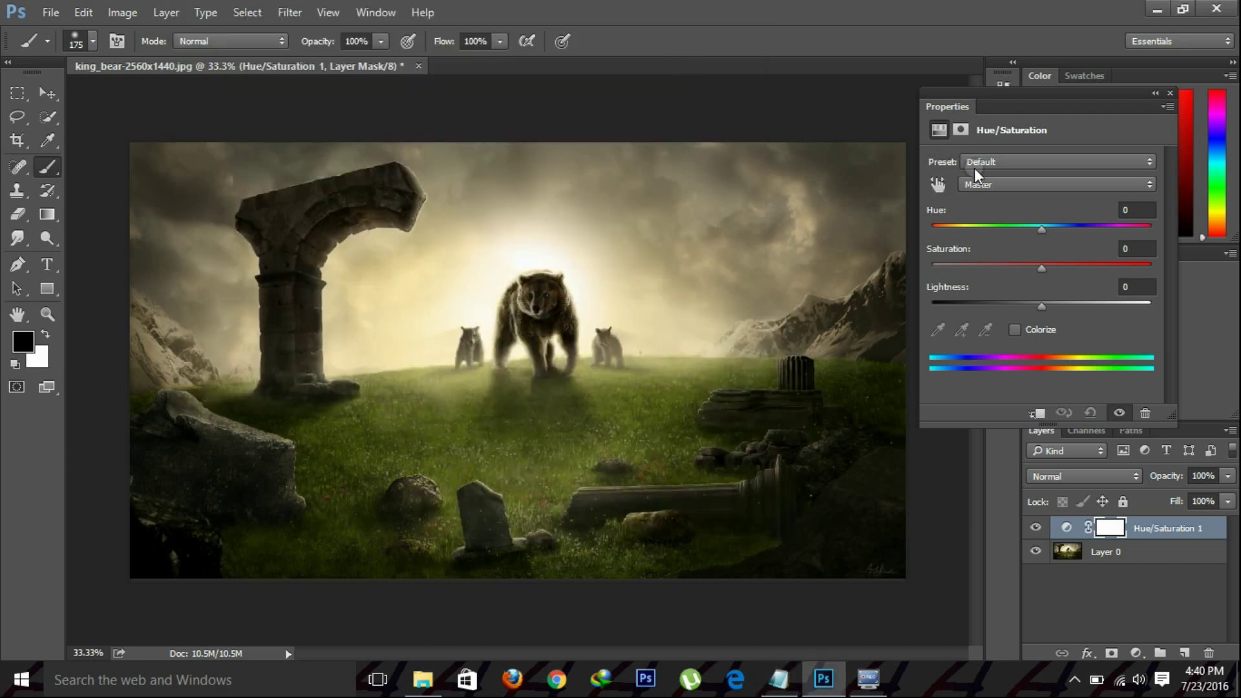
Switch the Hue/Saturation range from Master to Greens, then review the Hue +180 note.
click(986, 186)
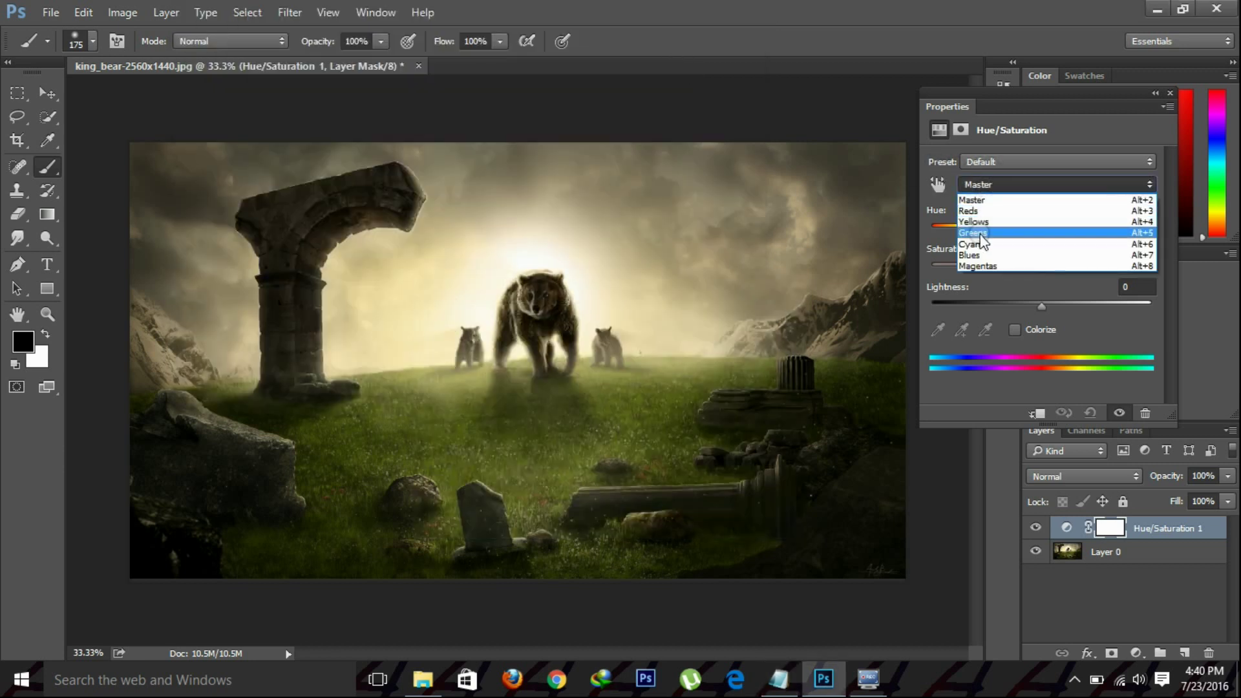
click(980, 234)
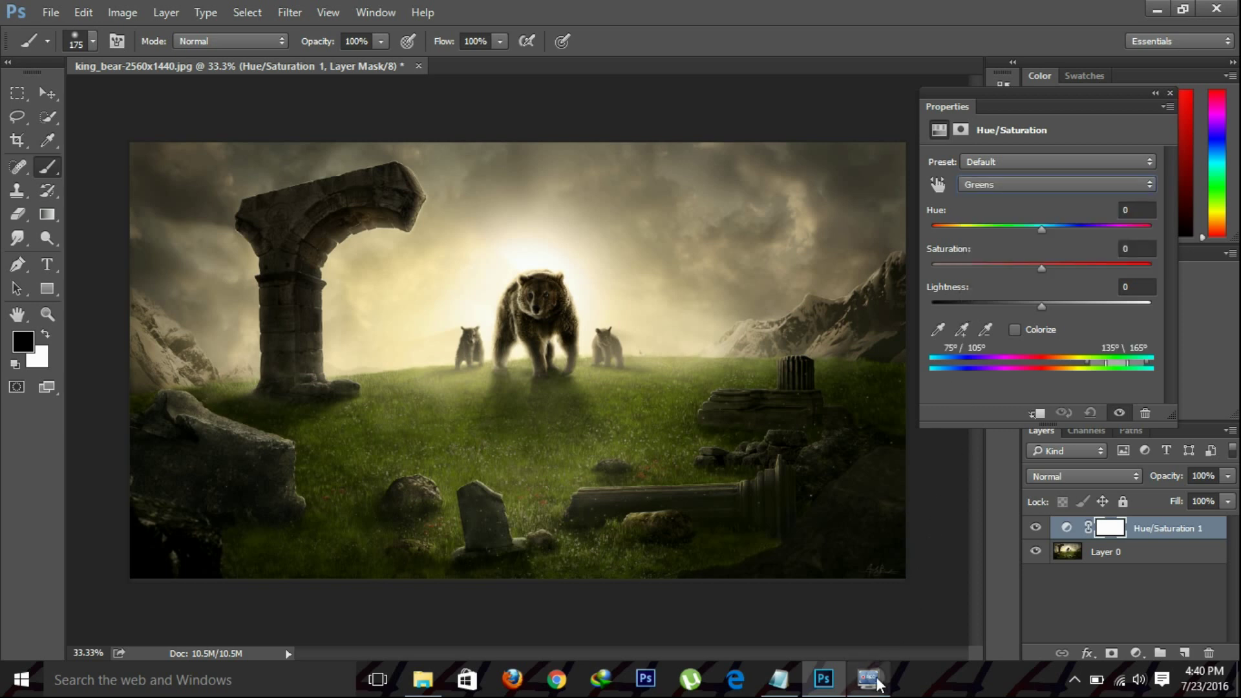
click(781, 685)
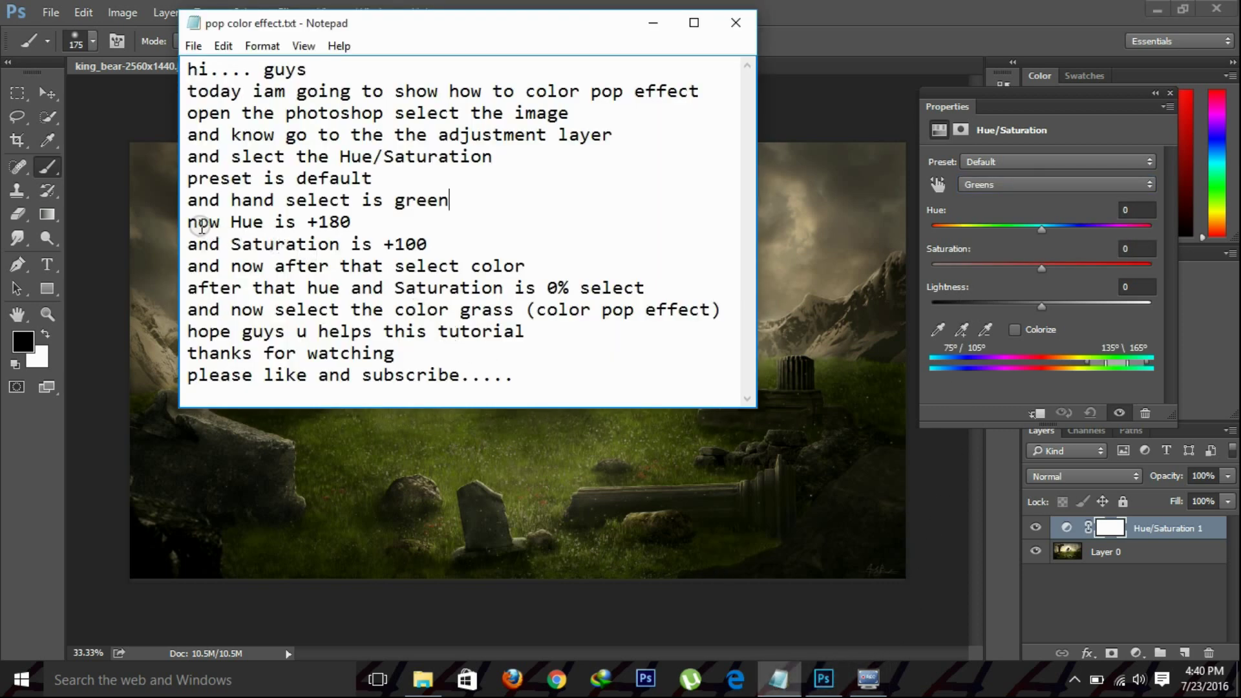
drag(191, 225, 353, 223)
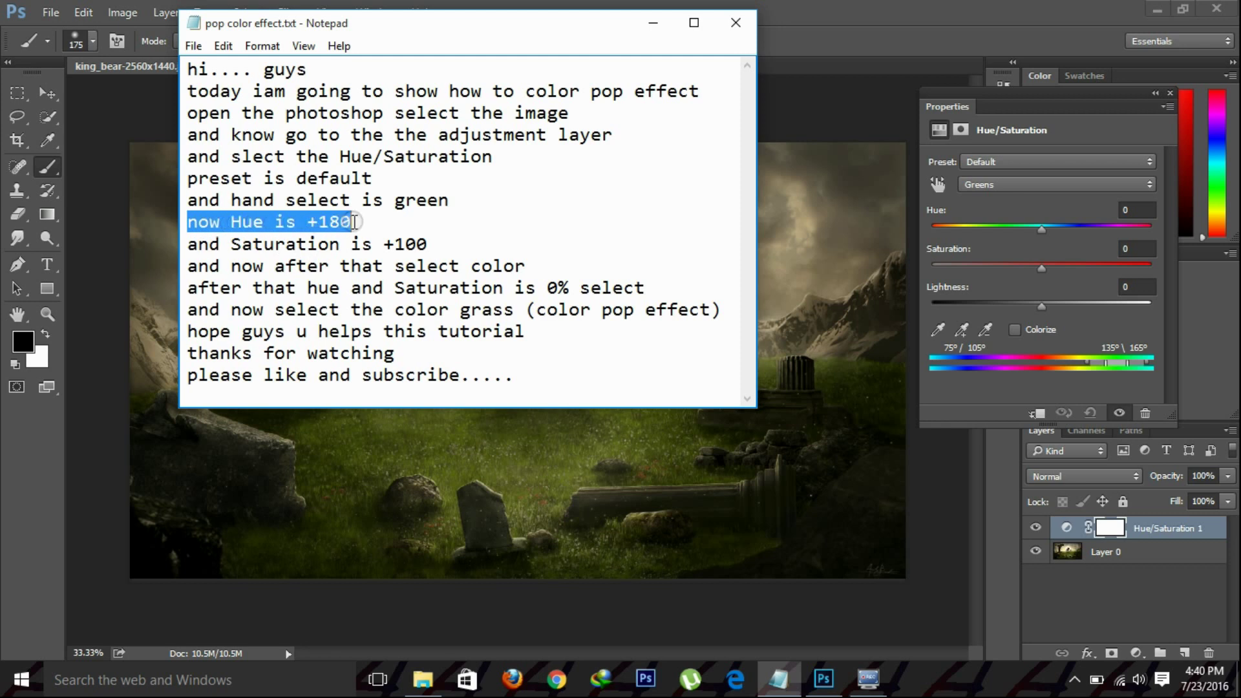
Drag the Greens Hue slider to +180 and Saturation to +100, checking against the notes.
drag(188, 244, 426, 248)
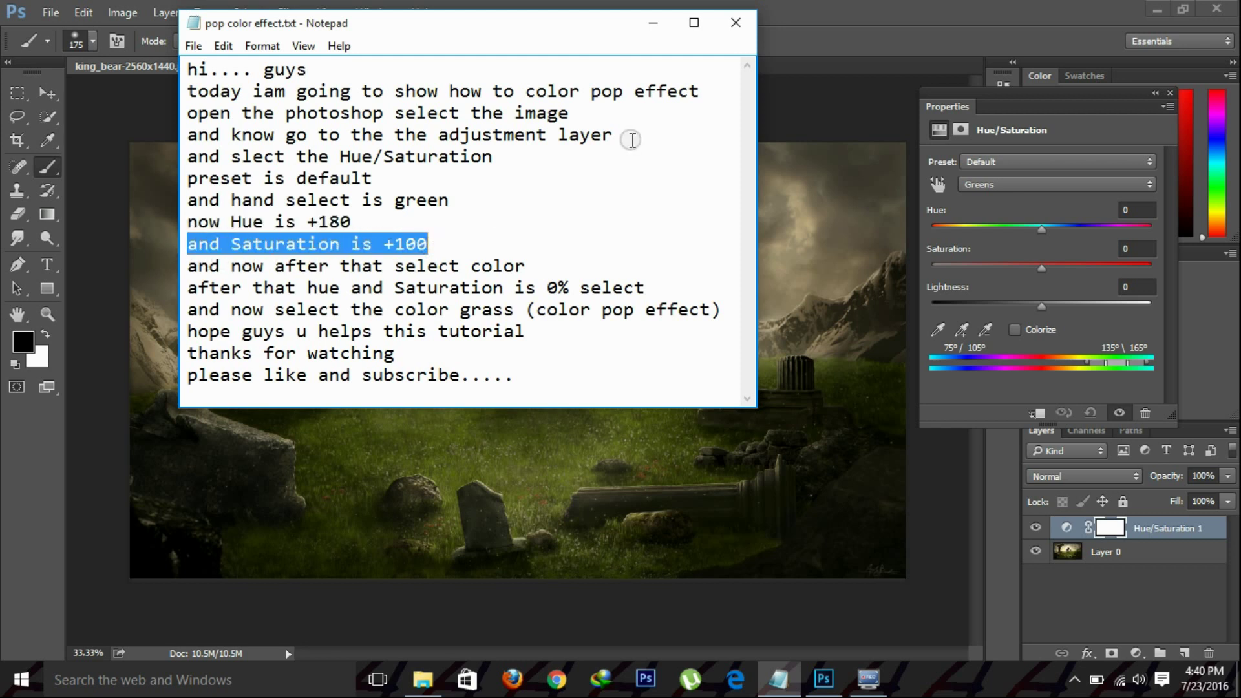
click(650, 30)
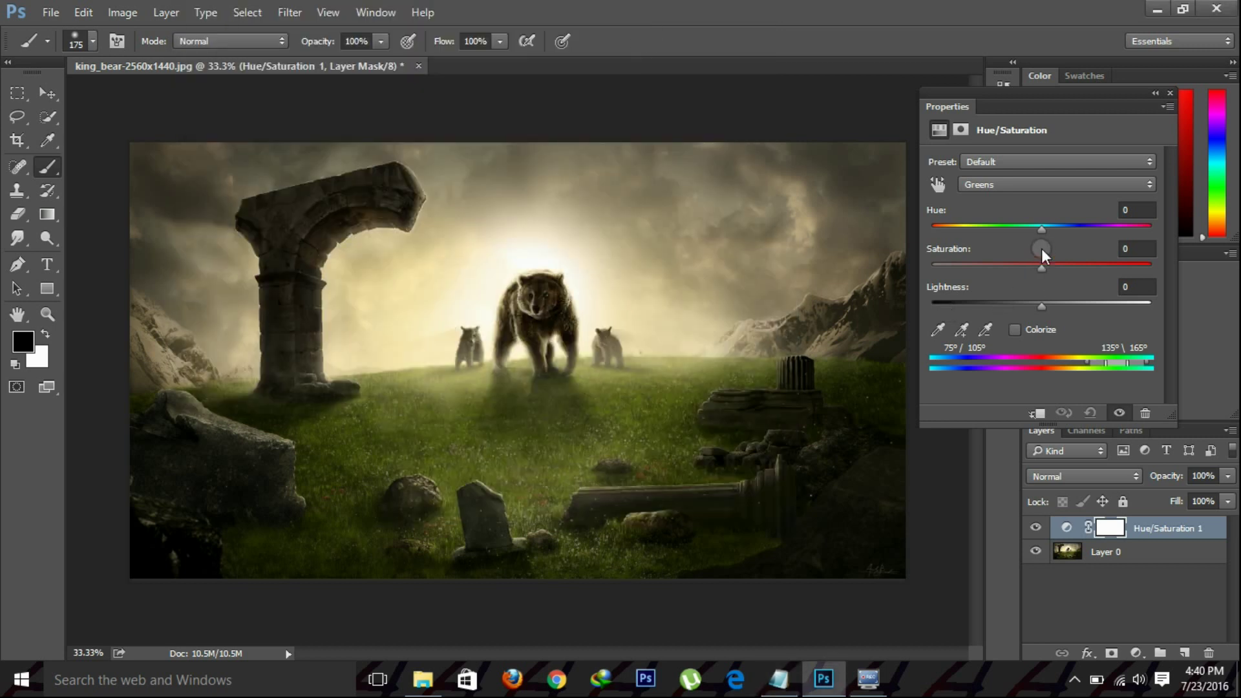
drag(1043, 228, 1169, 223)
drag(1040, 266, 1065, 266)
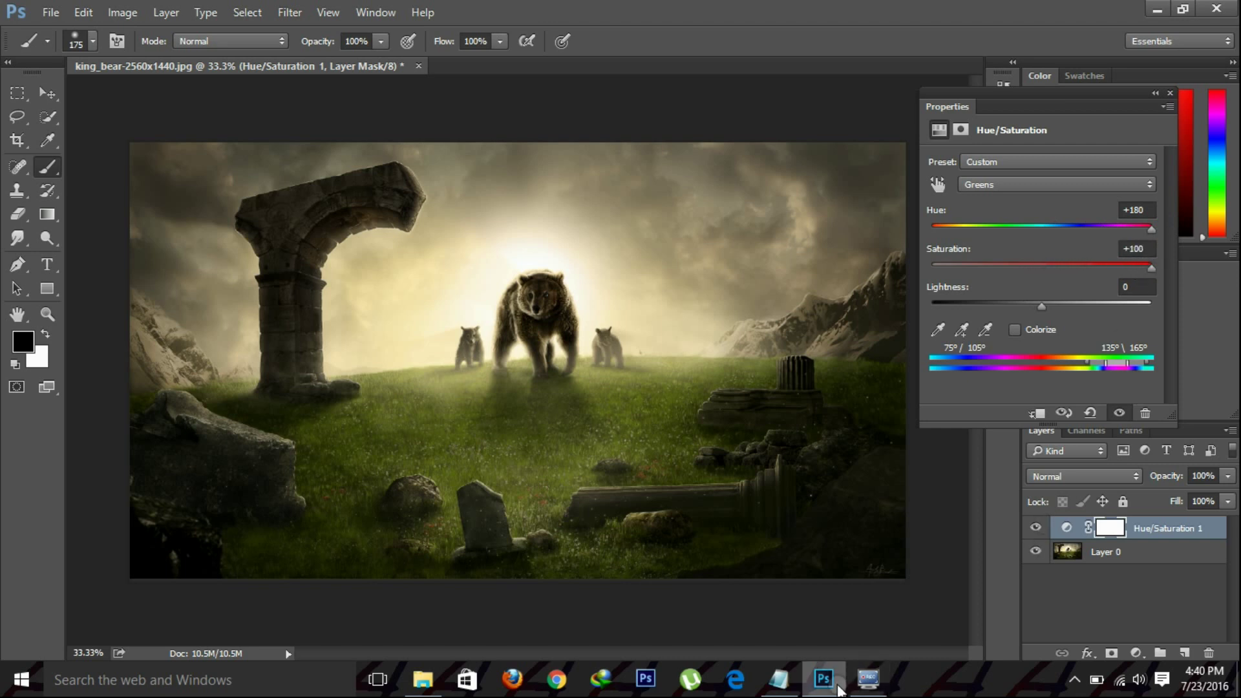
click(779, 679)
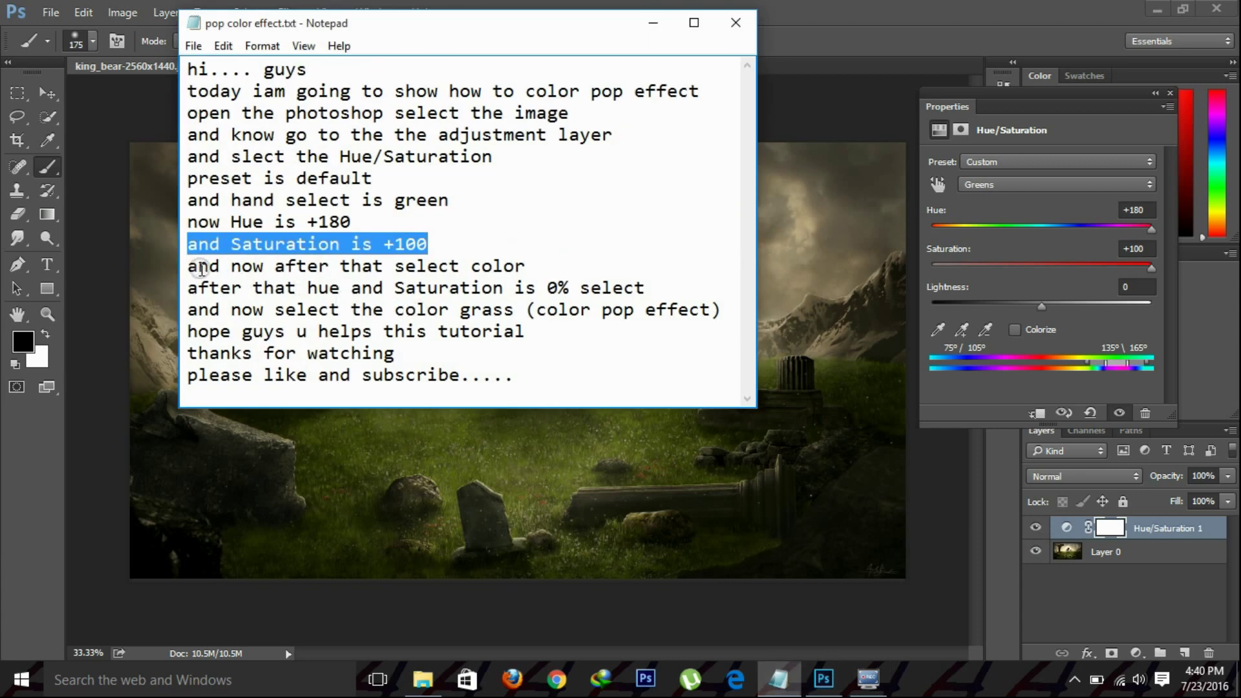
Highlight the 'select color' line in the notes, then hide Notepad.
drag(191, 266, 517, 268)
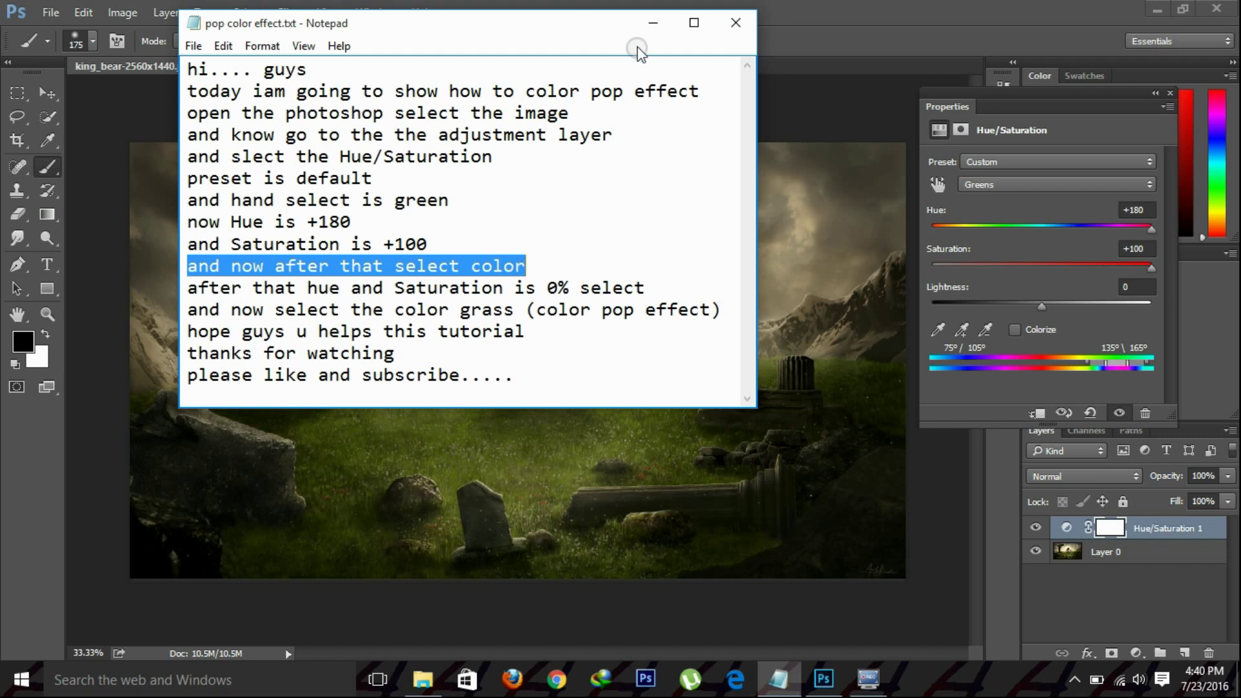
click(651, 24)
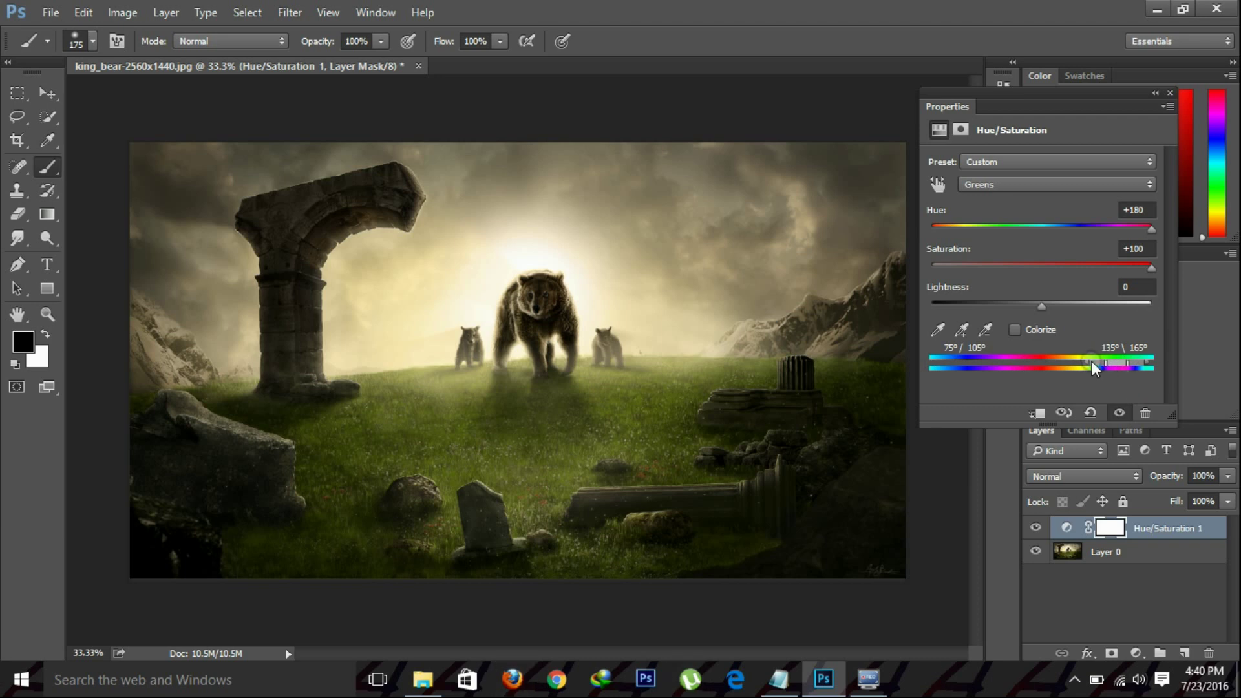
Extend the Greens range's left edge toward yellow, down to 49°, so the grass glows.
drag(1087, 359, 1071, 361)
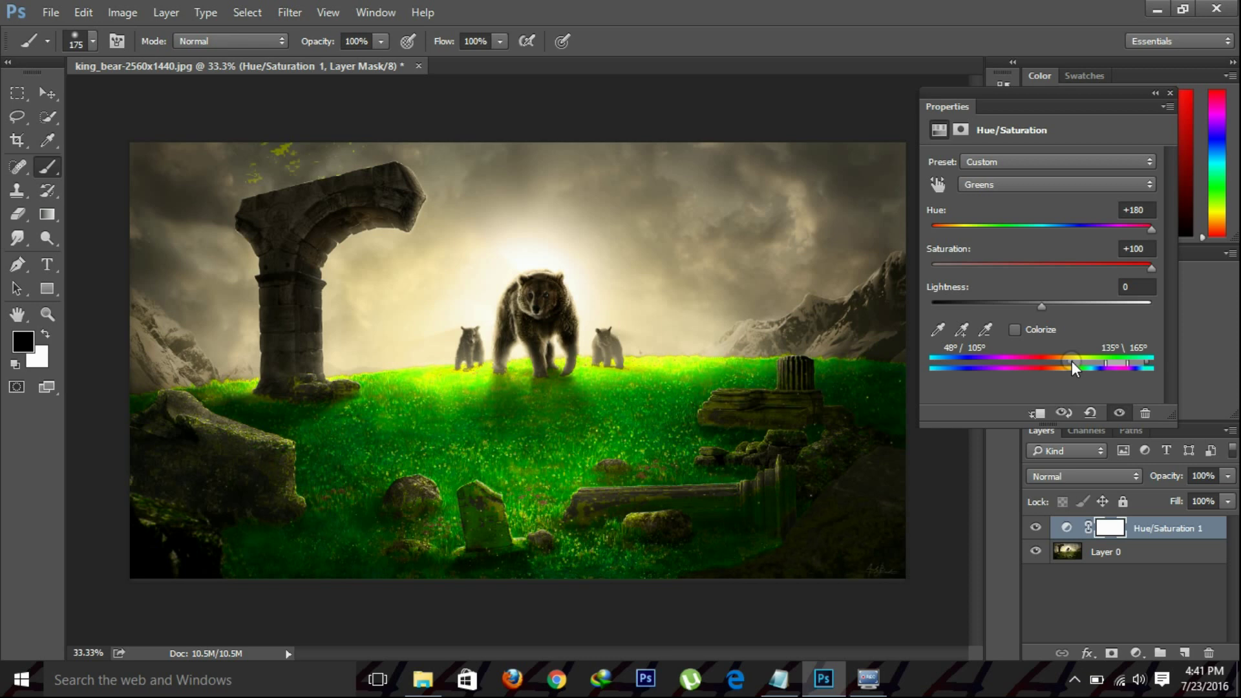
drag(1071, 361, 1073, 361)
Highlight the 'hue and Saturation is 0%' line in the notes, then hide Notepad.
click(779, 678)
drag(188, 288, 676, 282)
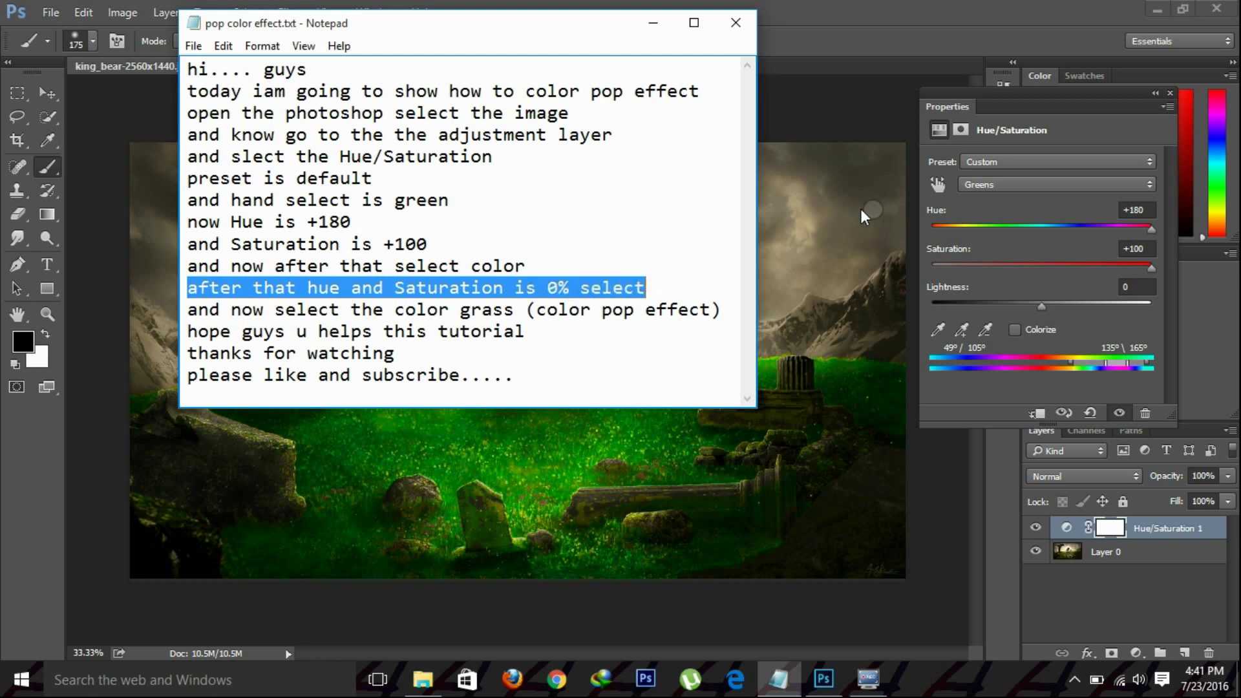
click(653, 23)
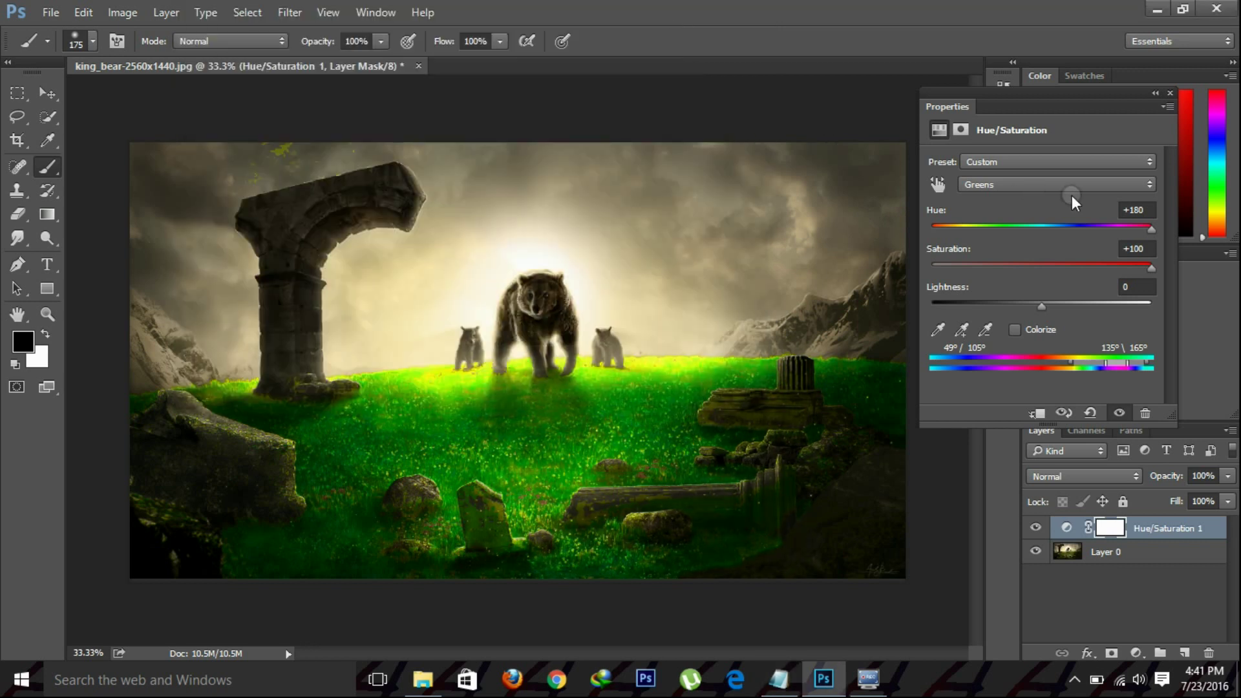
Enter 0 for both the Greens Hue and Saturation values.
click(1151, 210)
text(0)
key(Tab)
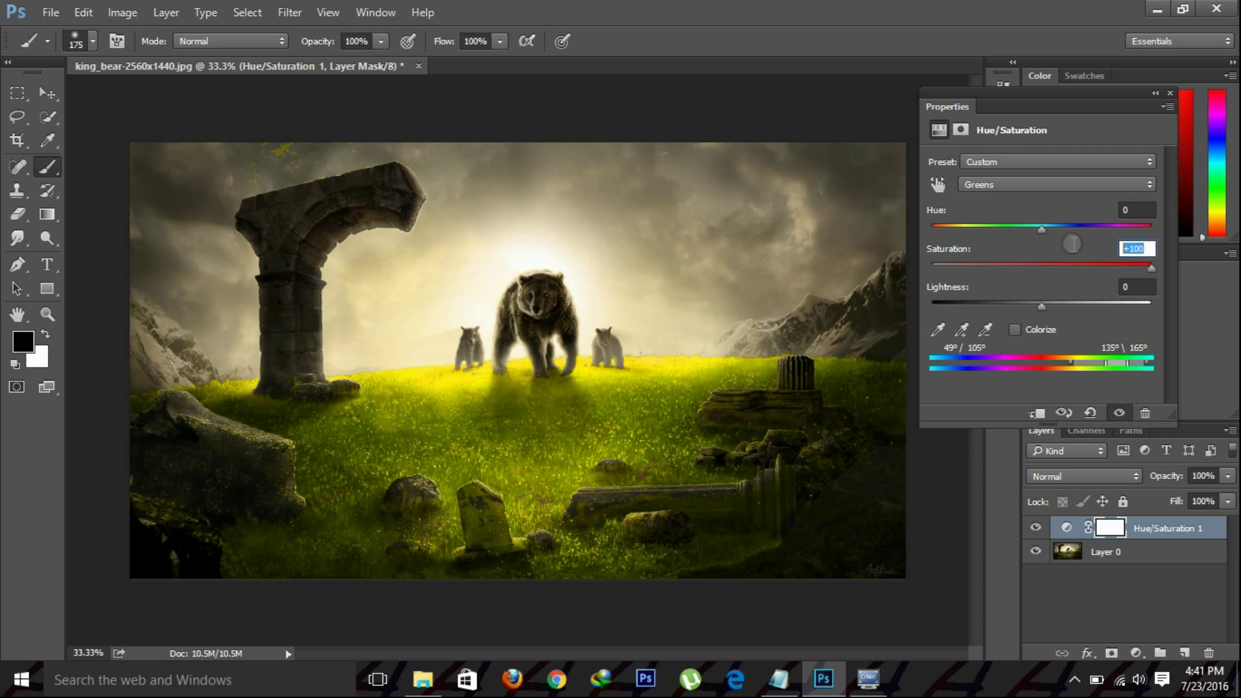
text(0)
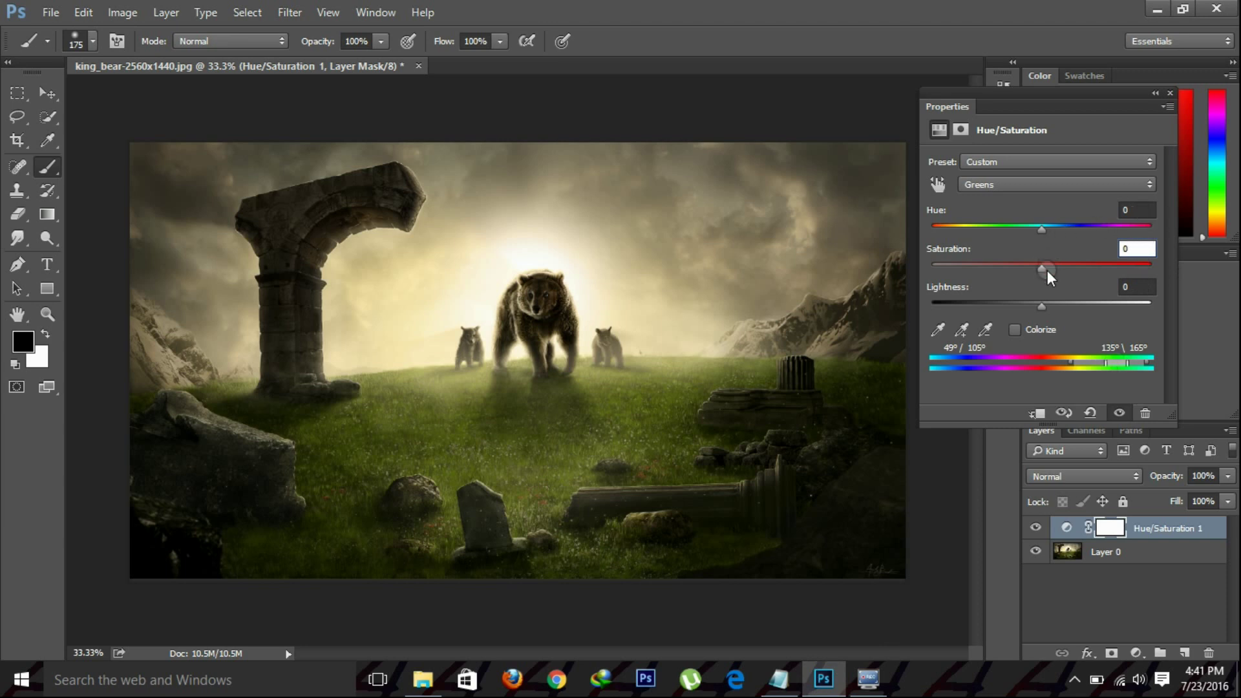
click(779, 680)
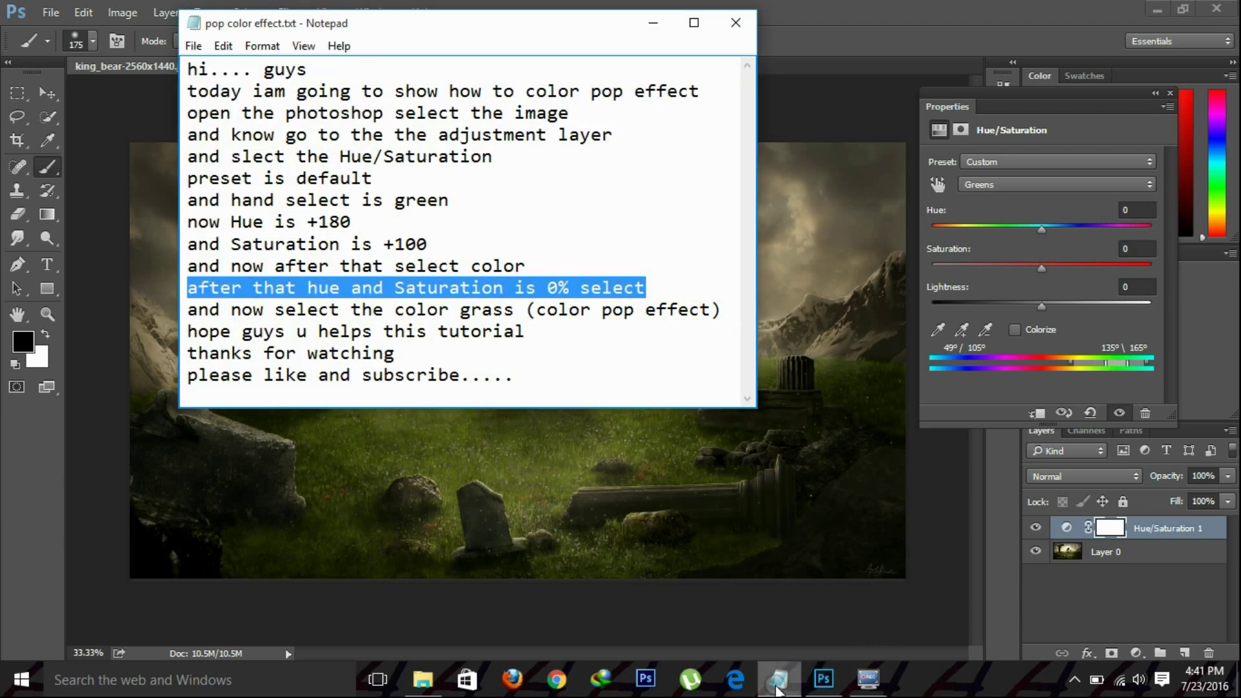
Highlight the 'select the color grass (color pop effect)' line, then hide Notepad.
click(554, 369)
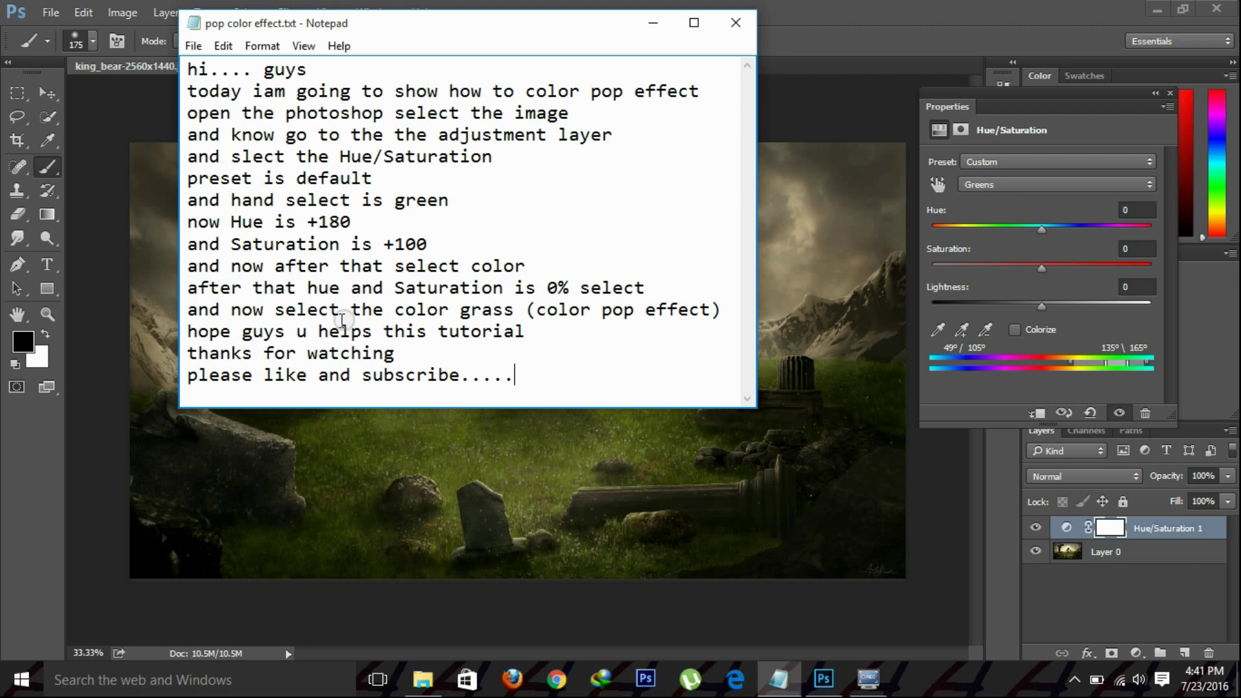
drag(187, 308, 721, 313)
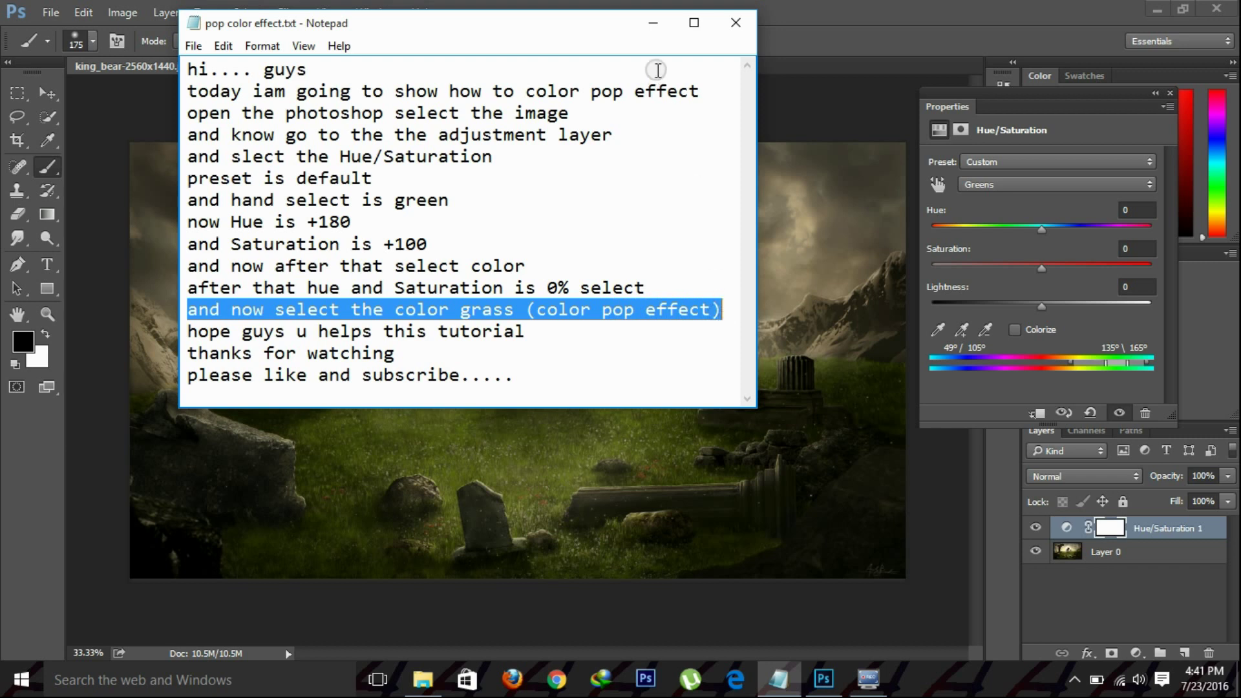
click(653, 22)
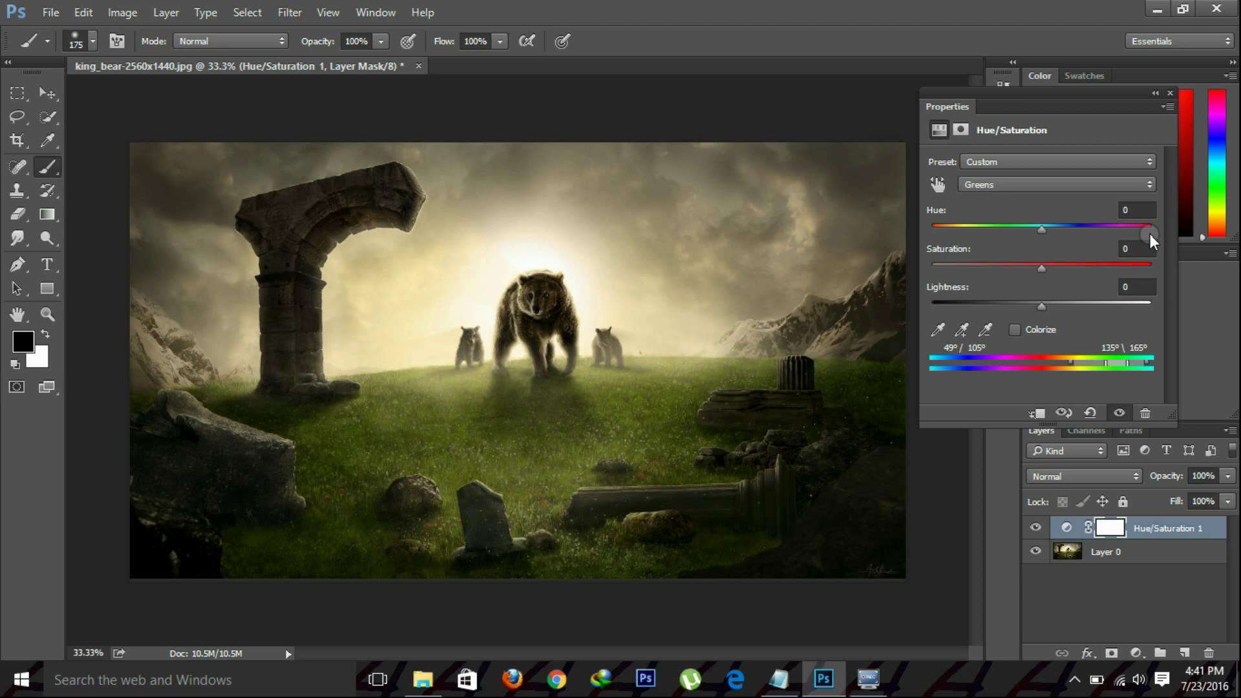
Set Greens Saturation to +100 and Hue to +68 for bright yellow-green grass, then close the settings.
drag(1041, 270, 1159, 268)
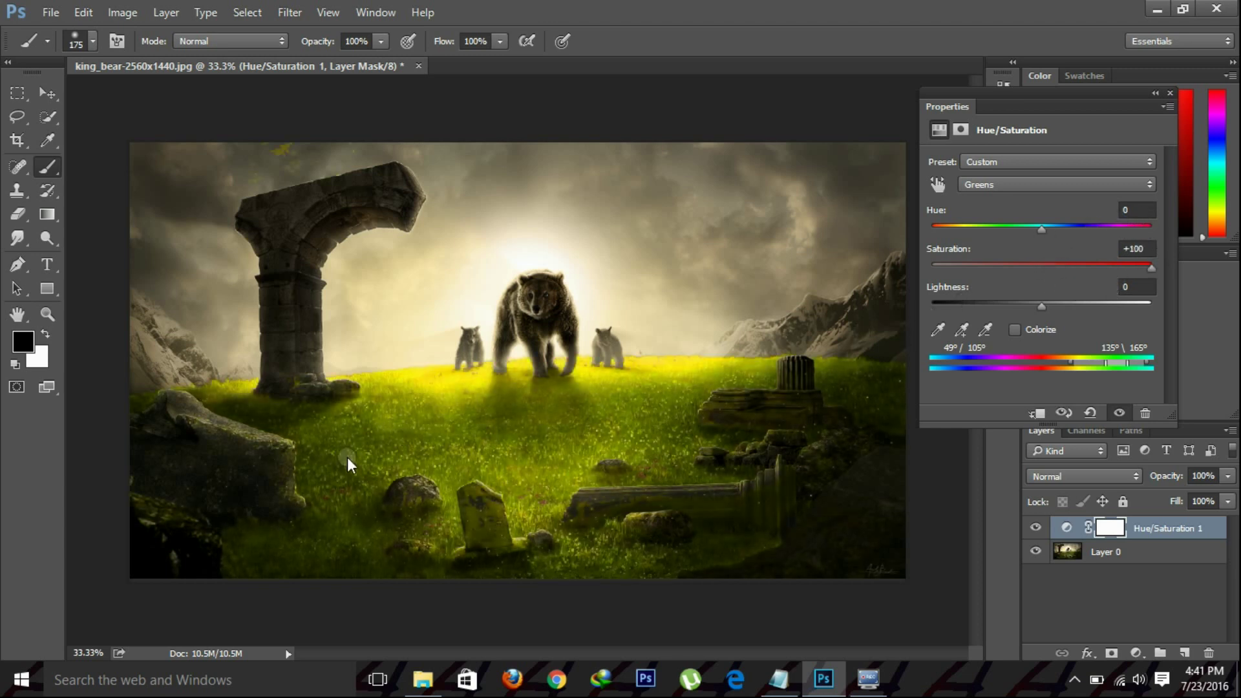
mouse_move(1046, 231)
mouse_down()
mouse_move(1154, 233)
mouse_move(851, 239)
mouse_move(1100, 236)
mouse_up()
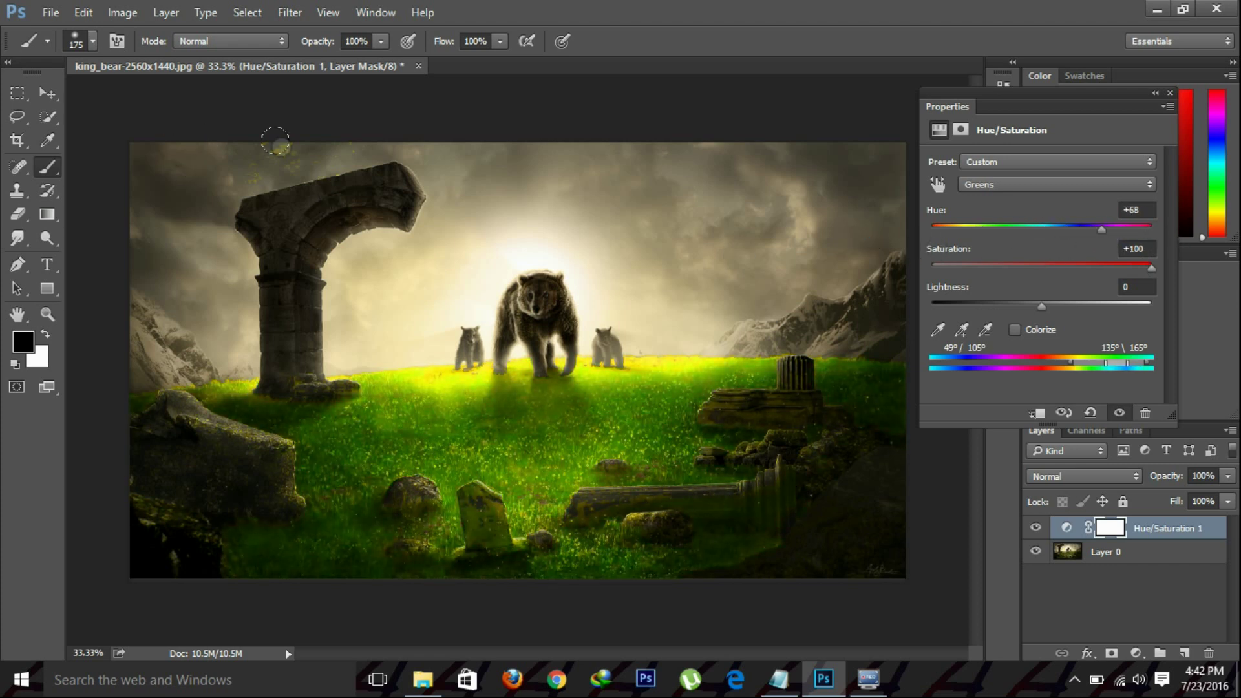
click(1170, 92)
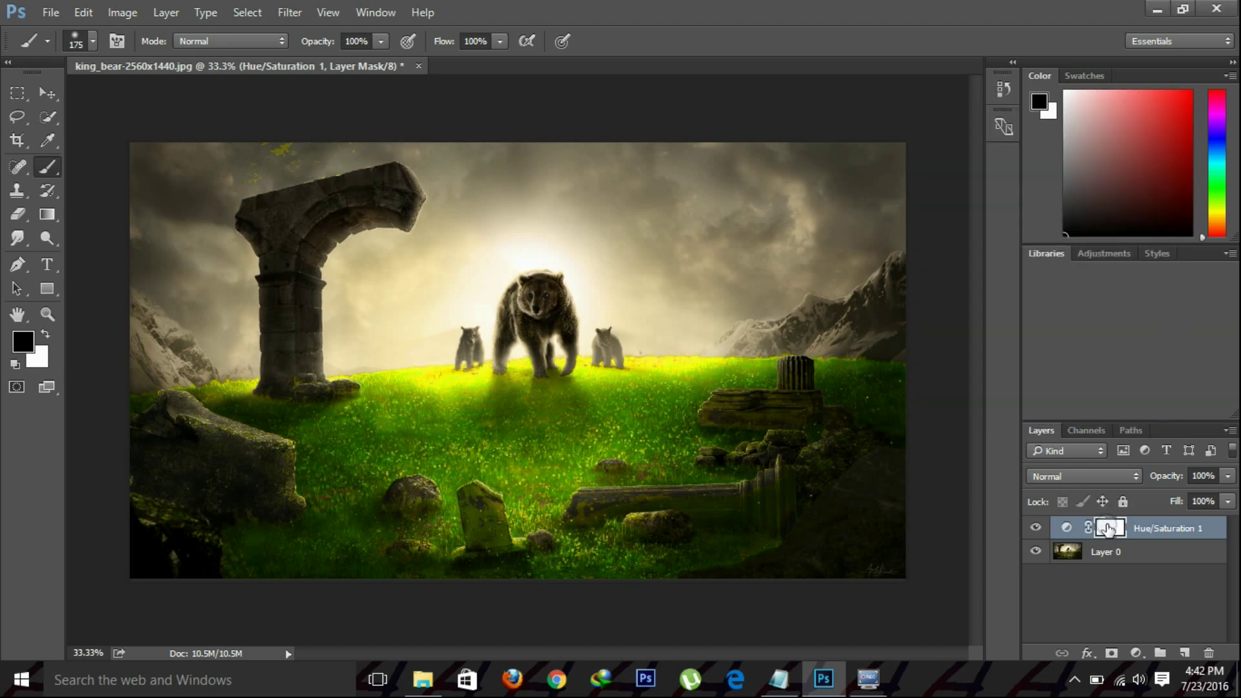
Switch to the standard Brush Tool and paint a dab on the adjustment mask.
right_click(48, 165)
click(120, 160)
click(495, 326)
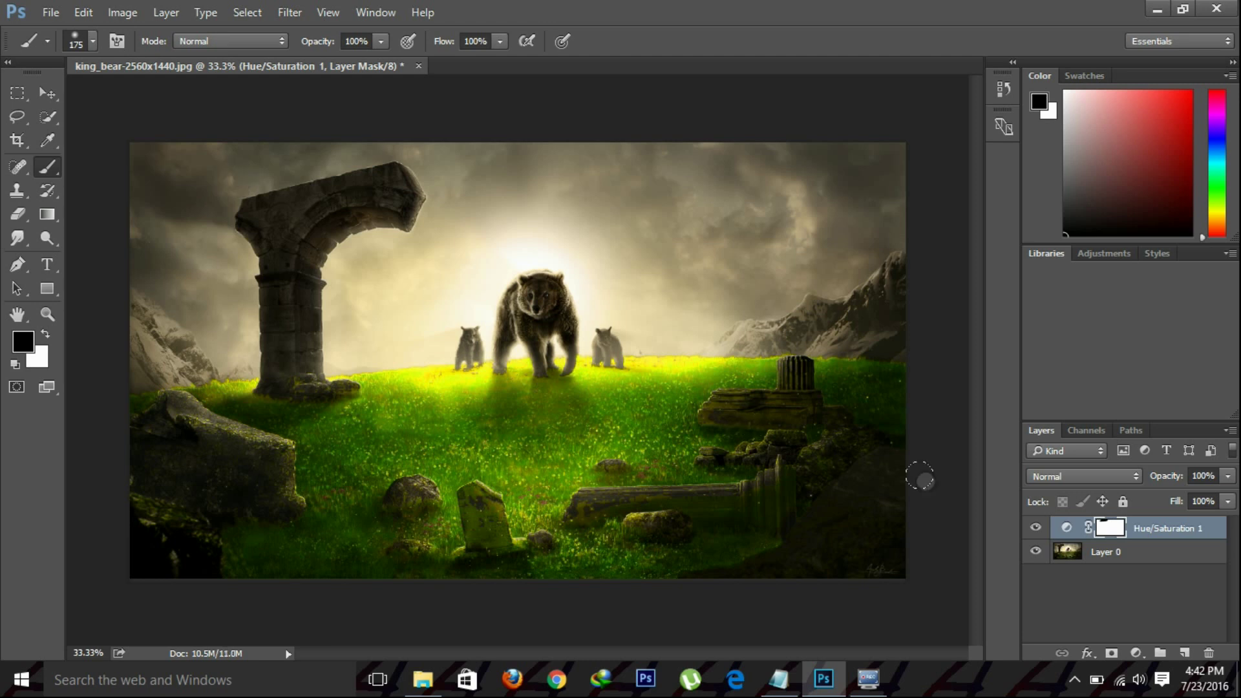
Toggle Hue/Saturation 1's visibility off and on to compare before and after.
click(1034, 529)
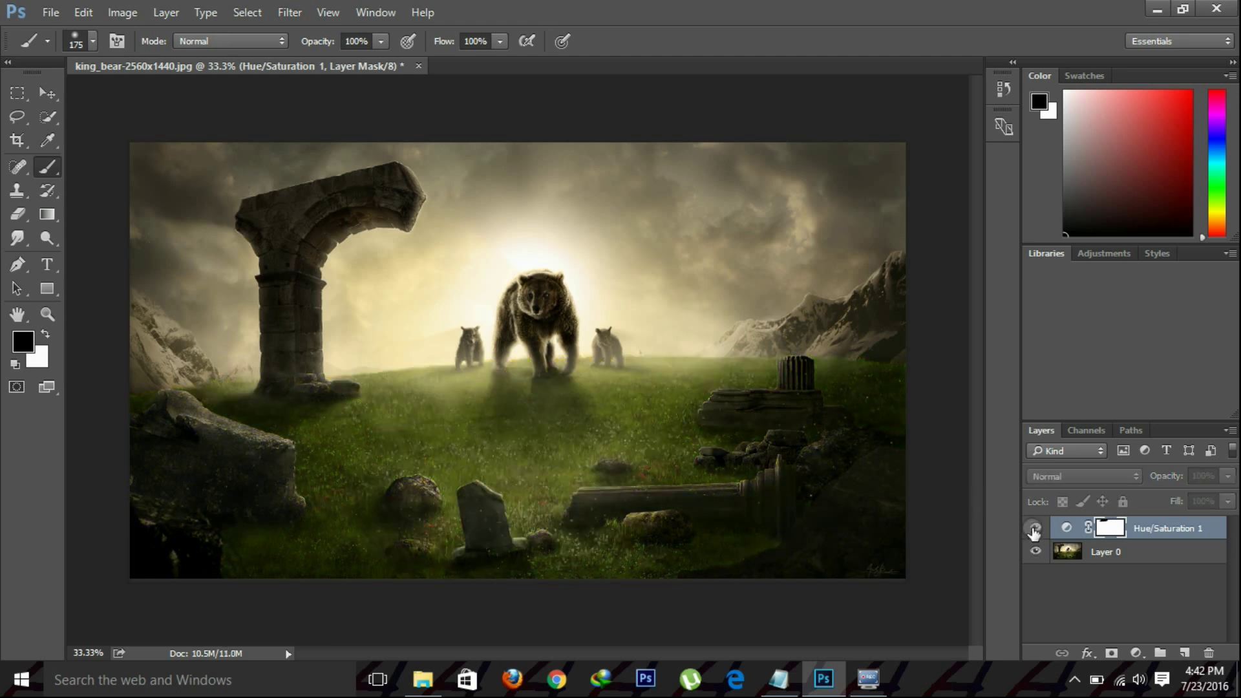
click(1034, 529)
click(1034, 529)
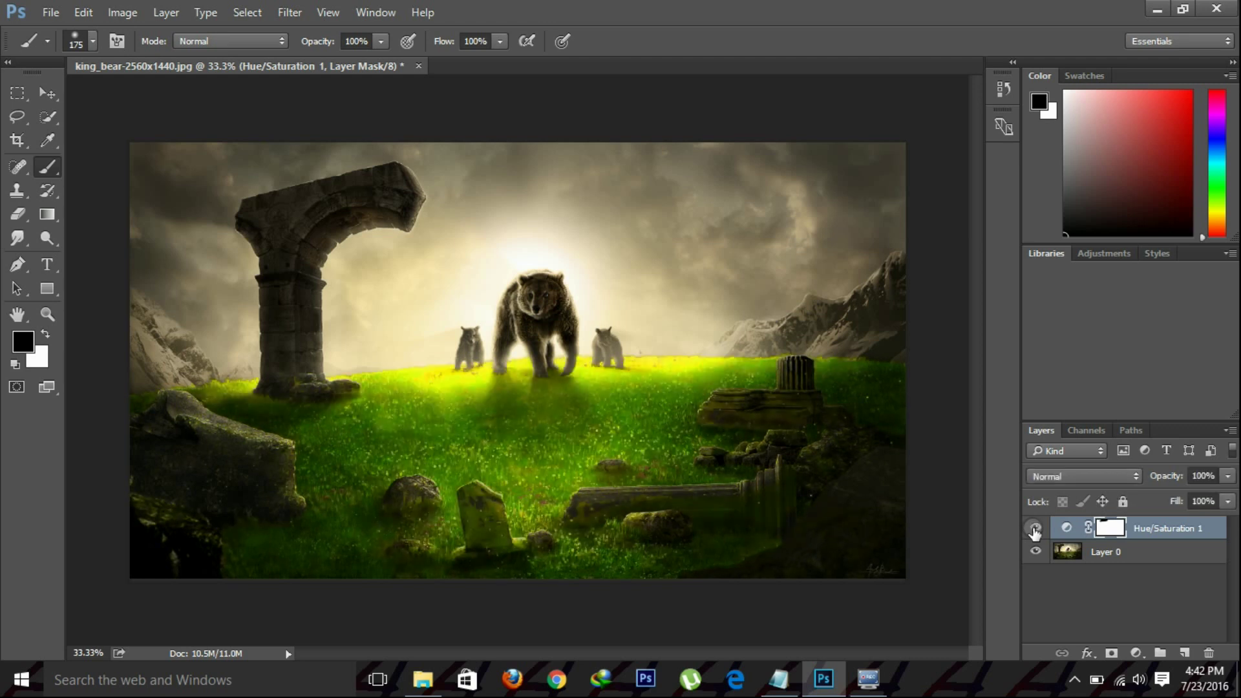
Bring the Notepad tutorial notes to the front and highlight the last three lines, ending on the sign-off.
click(778, 678)
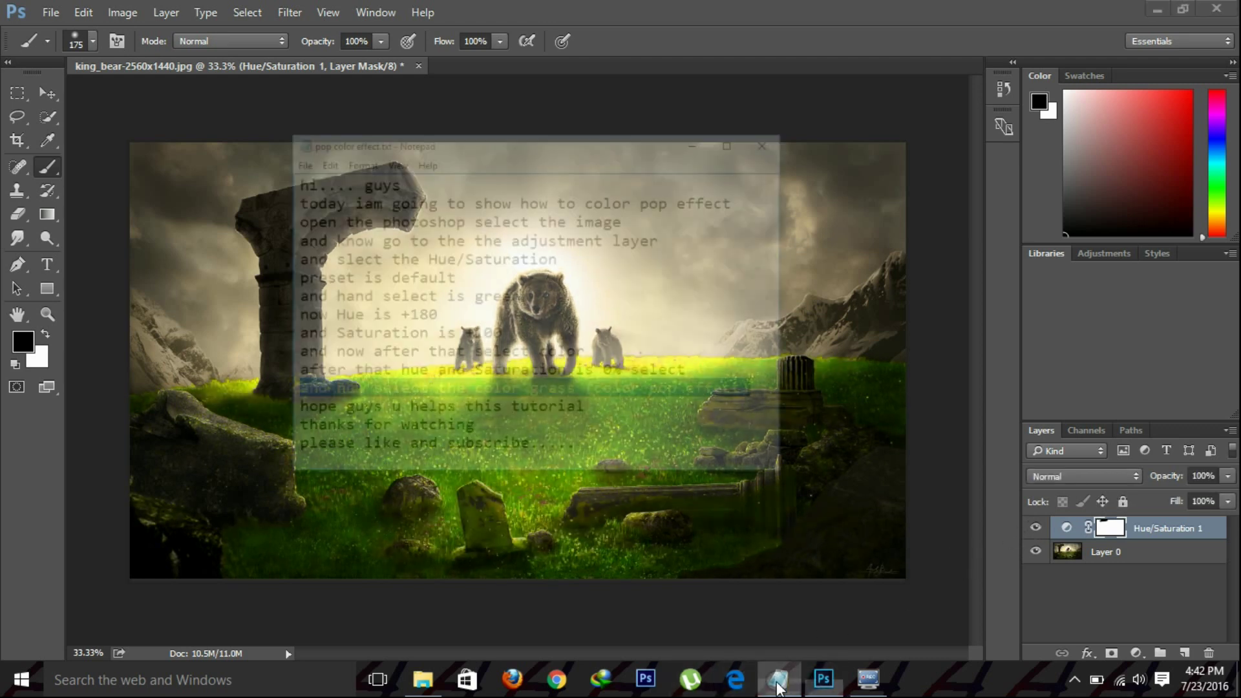
drag(187, 333, 530, 340)
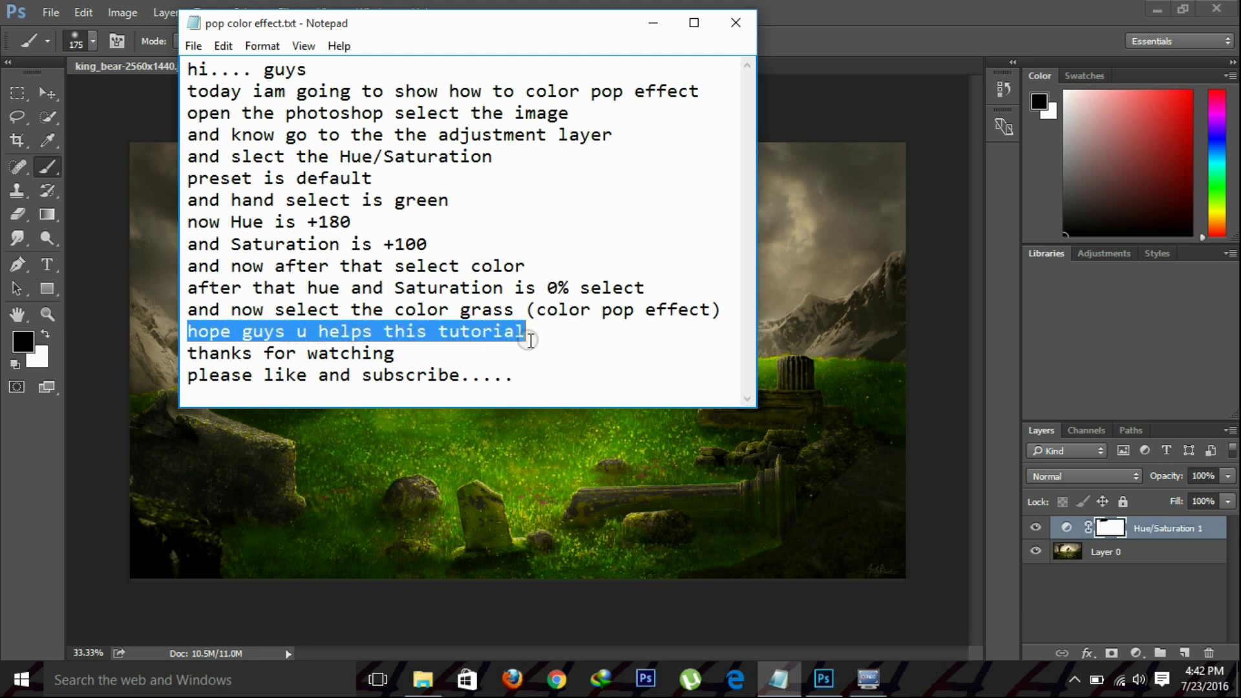
drag(187, 353, 395, 353)
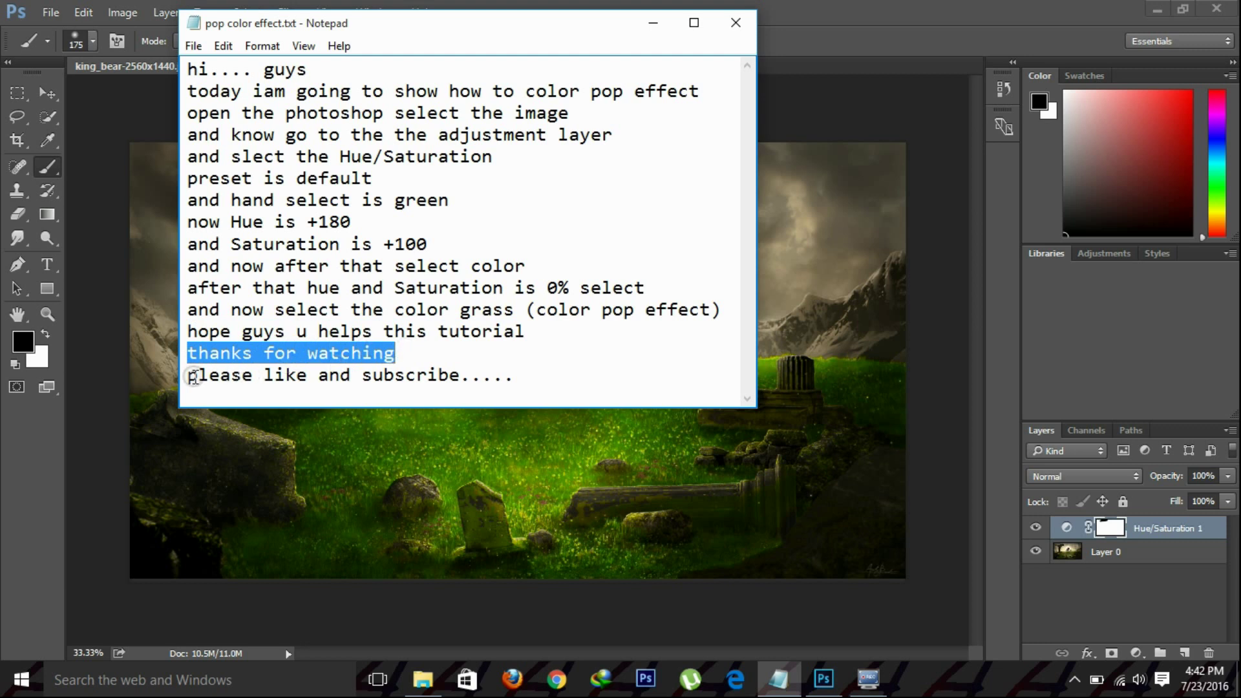
drag(189, 377, 527, 383)
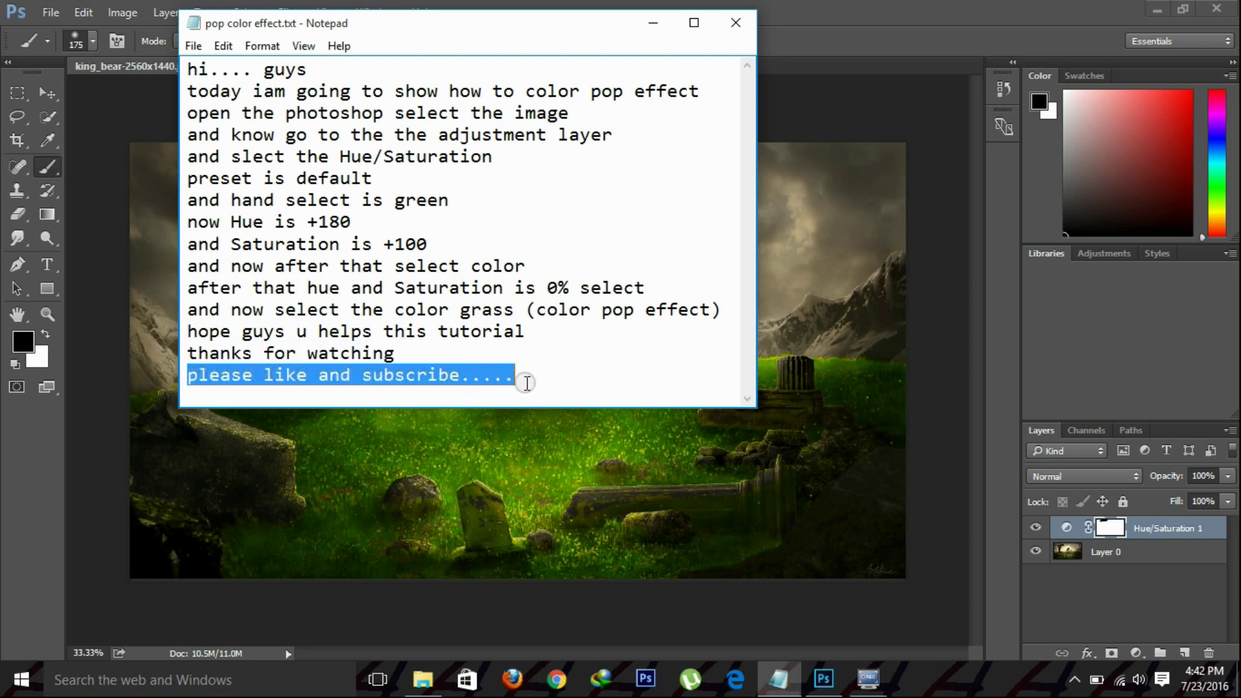